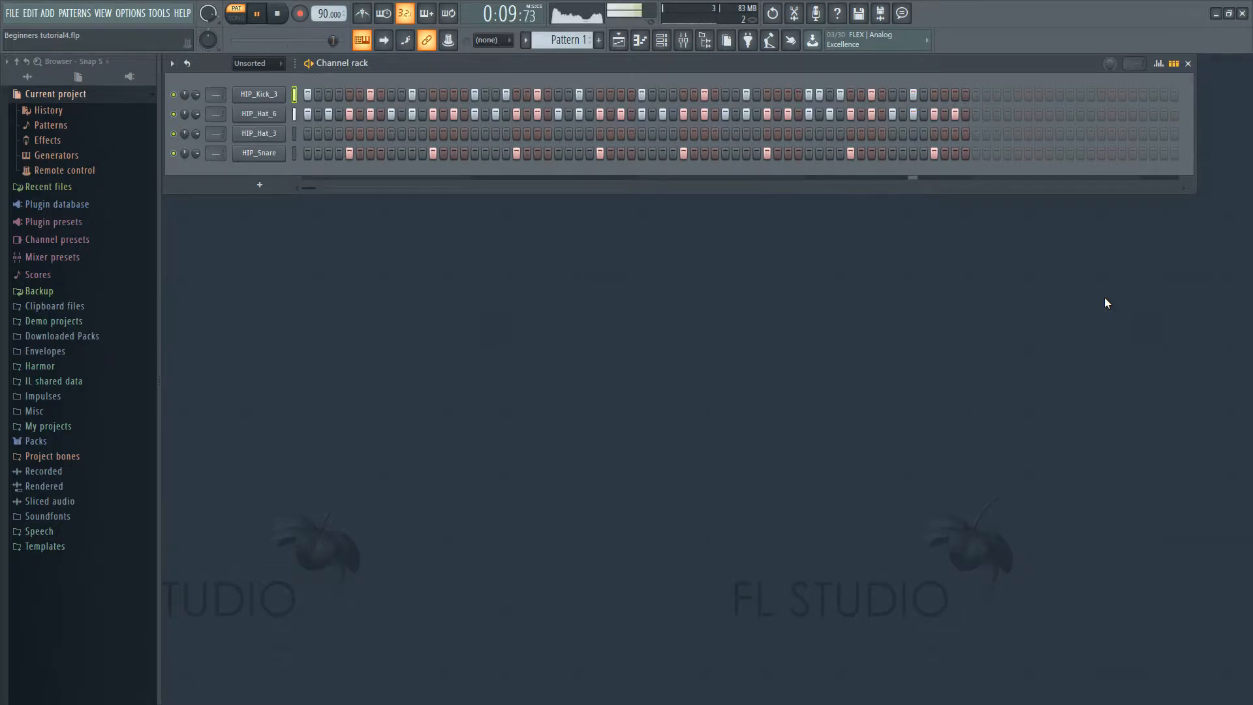
# Step: Stop playback, add an FL Keys channel to the channel rack and open its piano roll
pyautogui.press('space')
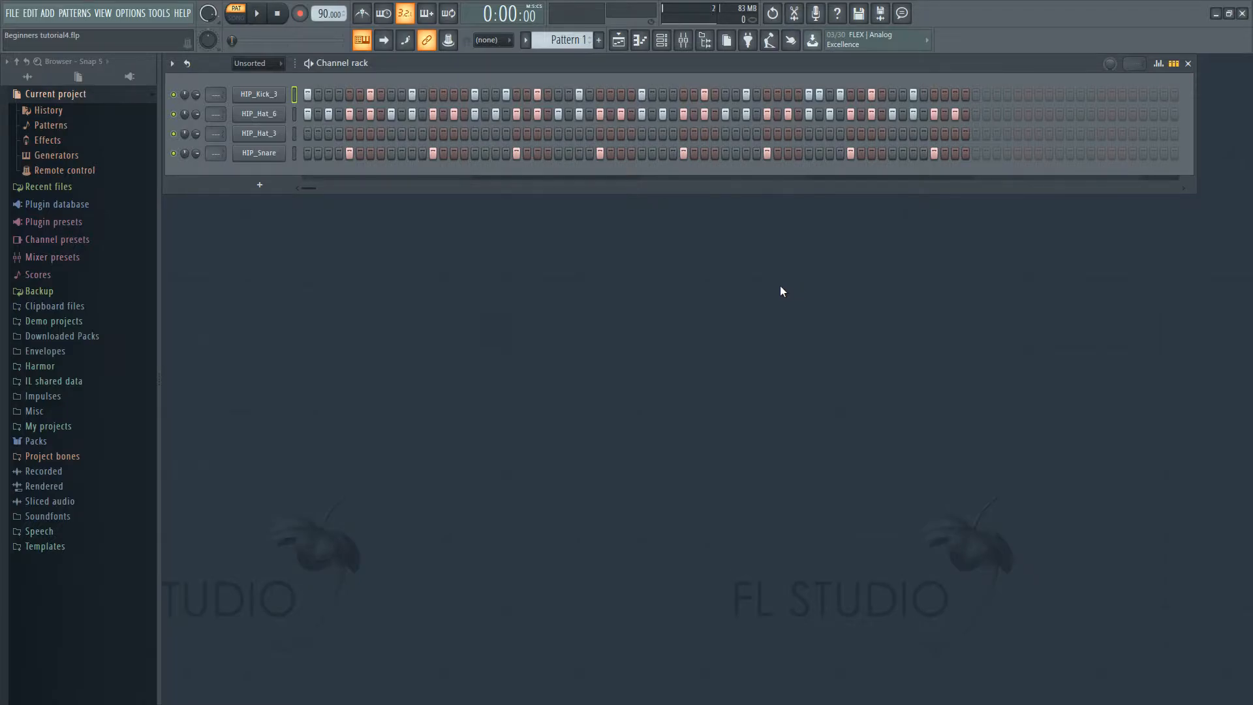
pyautogui.click(259, 186)
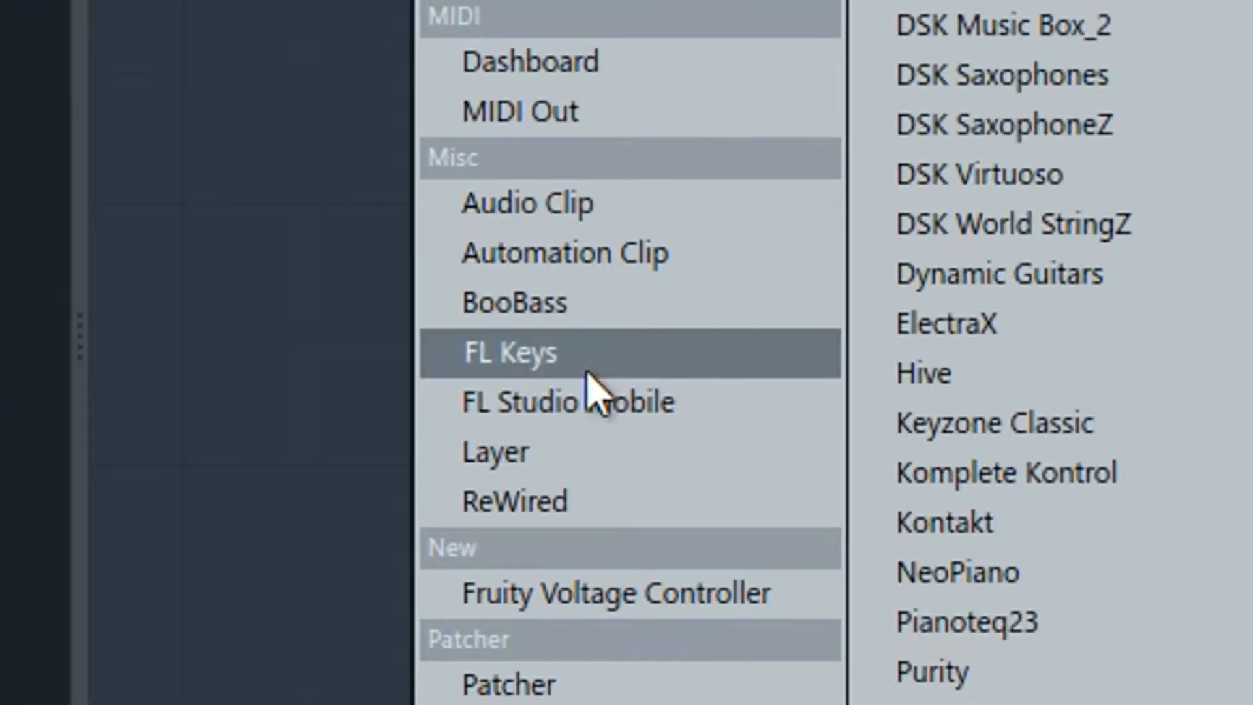
pyautogui.click(586, 373)
pyautogui.press('Escape')
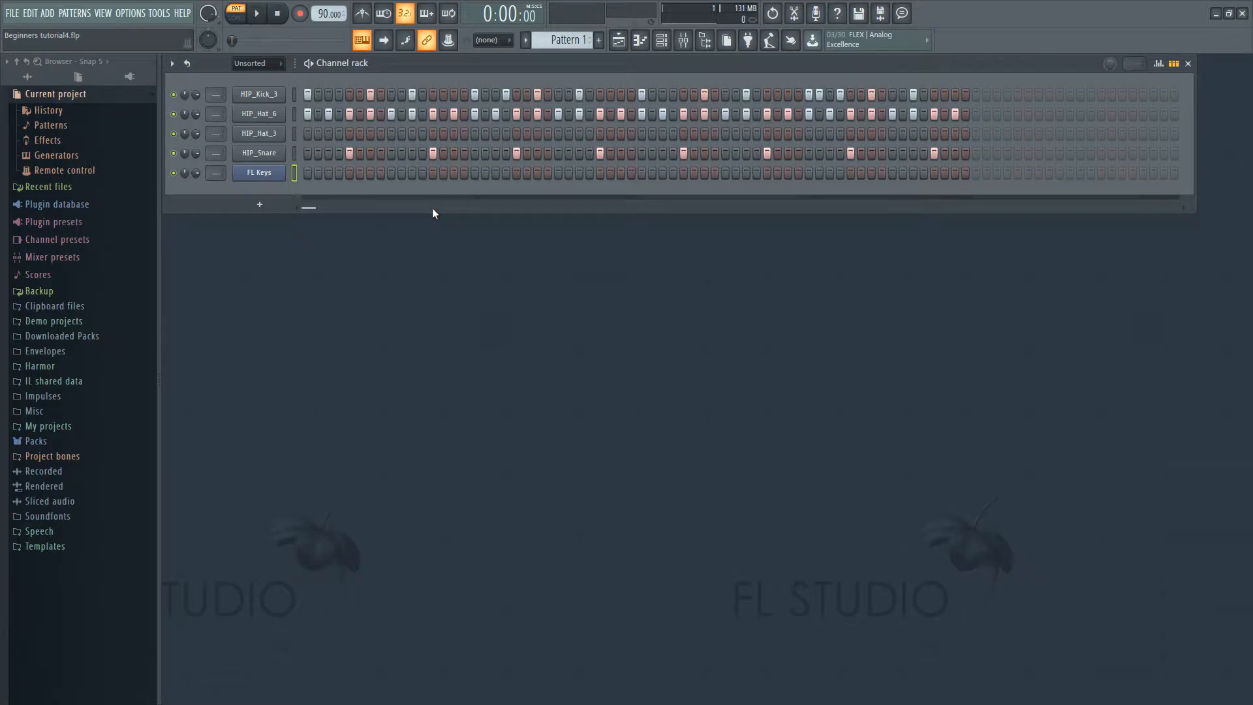
pyautogui.rightClick(280, 172)
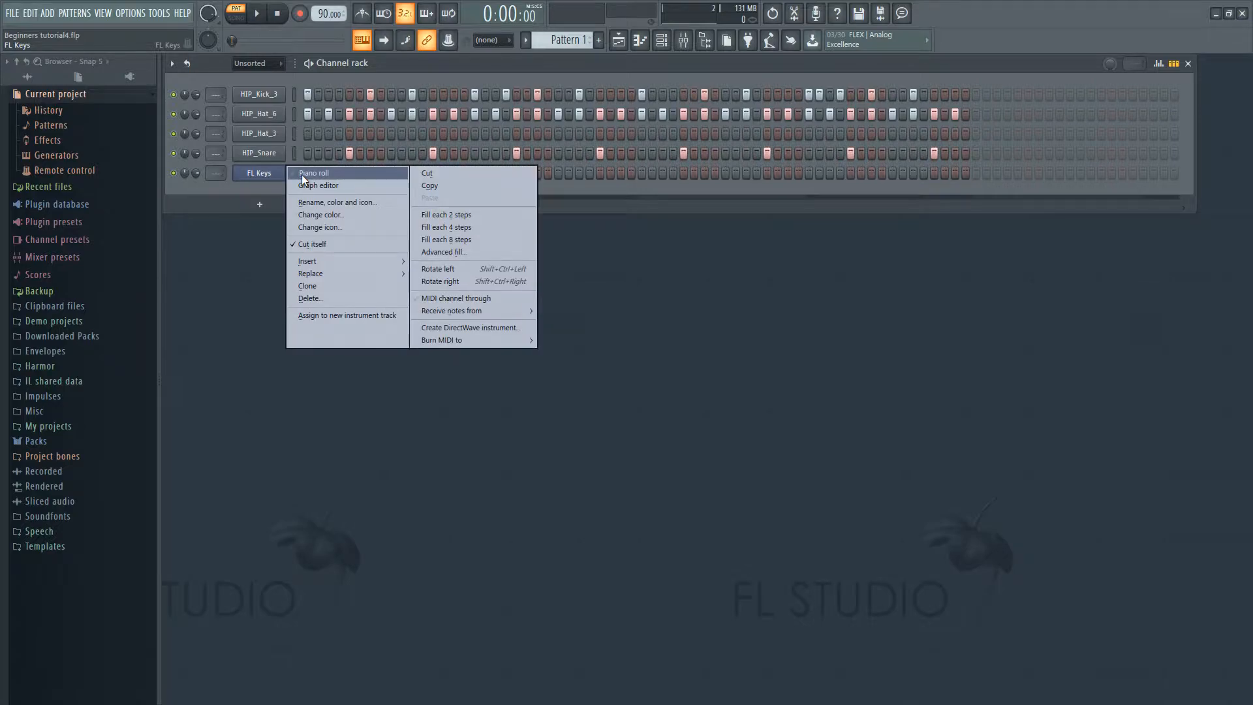
pyautogui.click(303, 174)
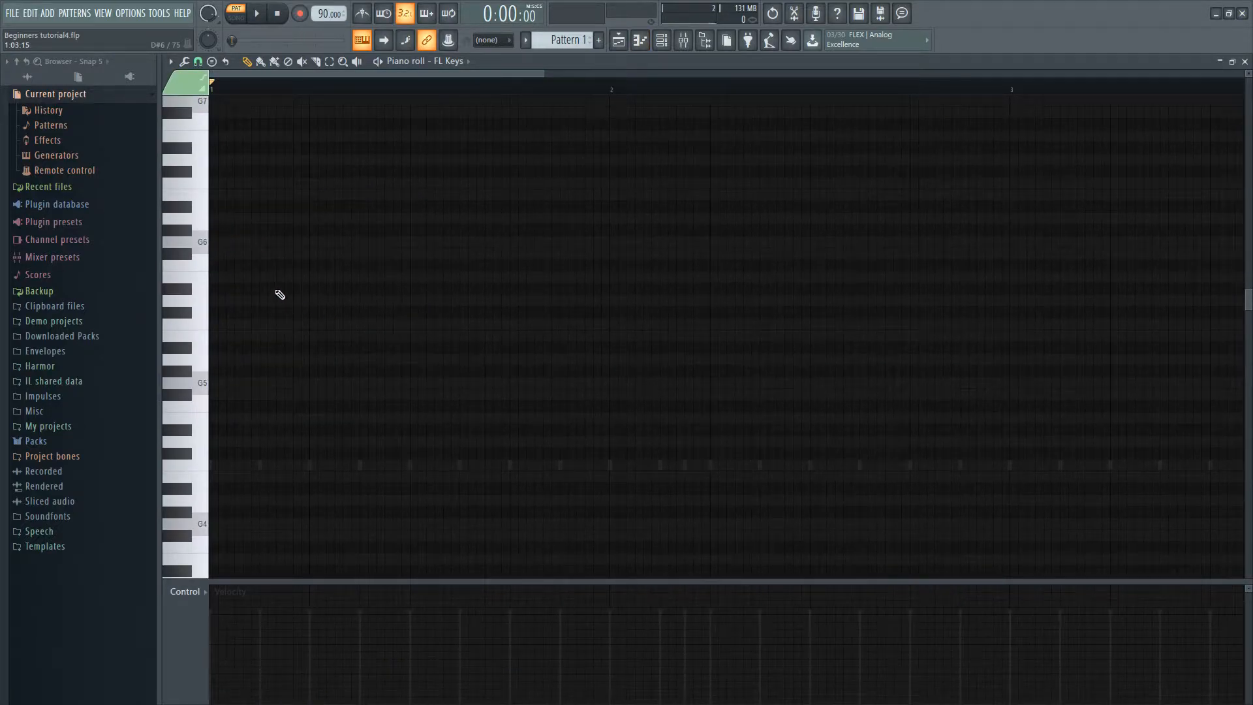
pyautogui.scroll(1, 314, 276)
pyautogui.moveTo(234, 241); pyautogui.dragTo(215, 241)
pyautogui.rightClick(228, 240)
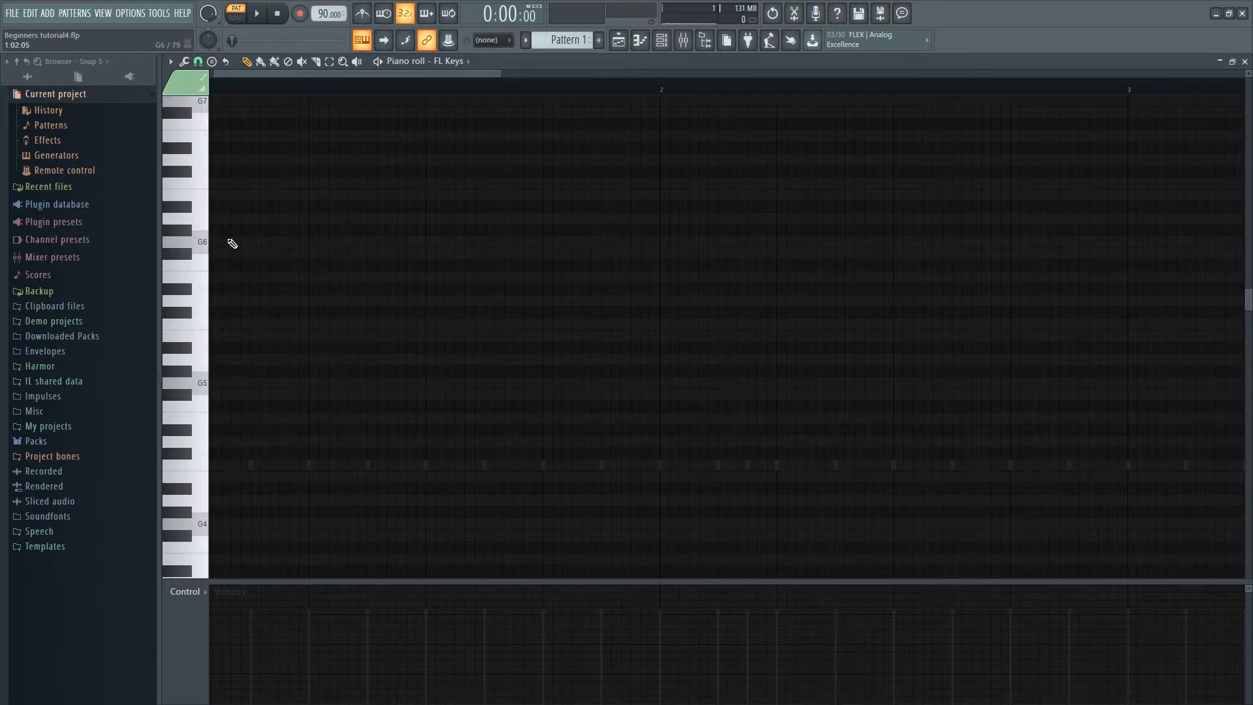
pyautogui.scroll(1, 233, 244)
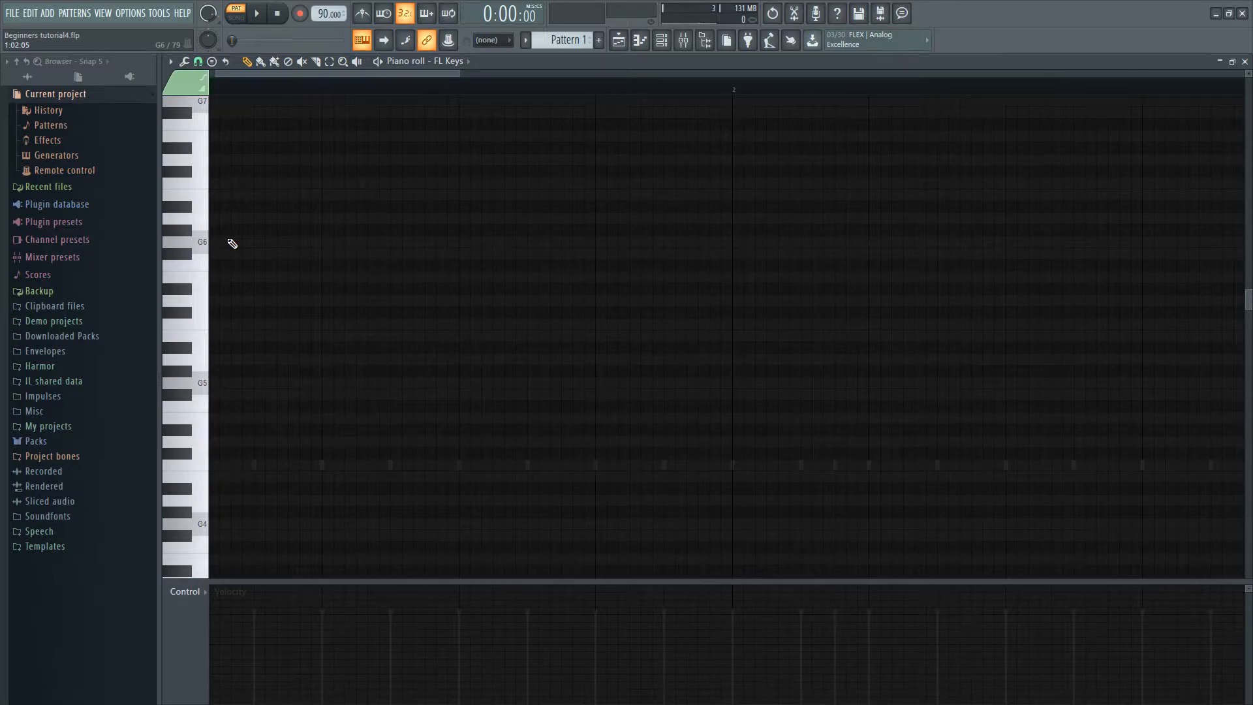
pyautogui.moveTo(232, 244); pyautogui.dragTo(399, 249)
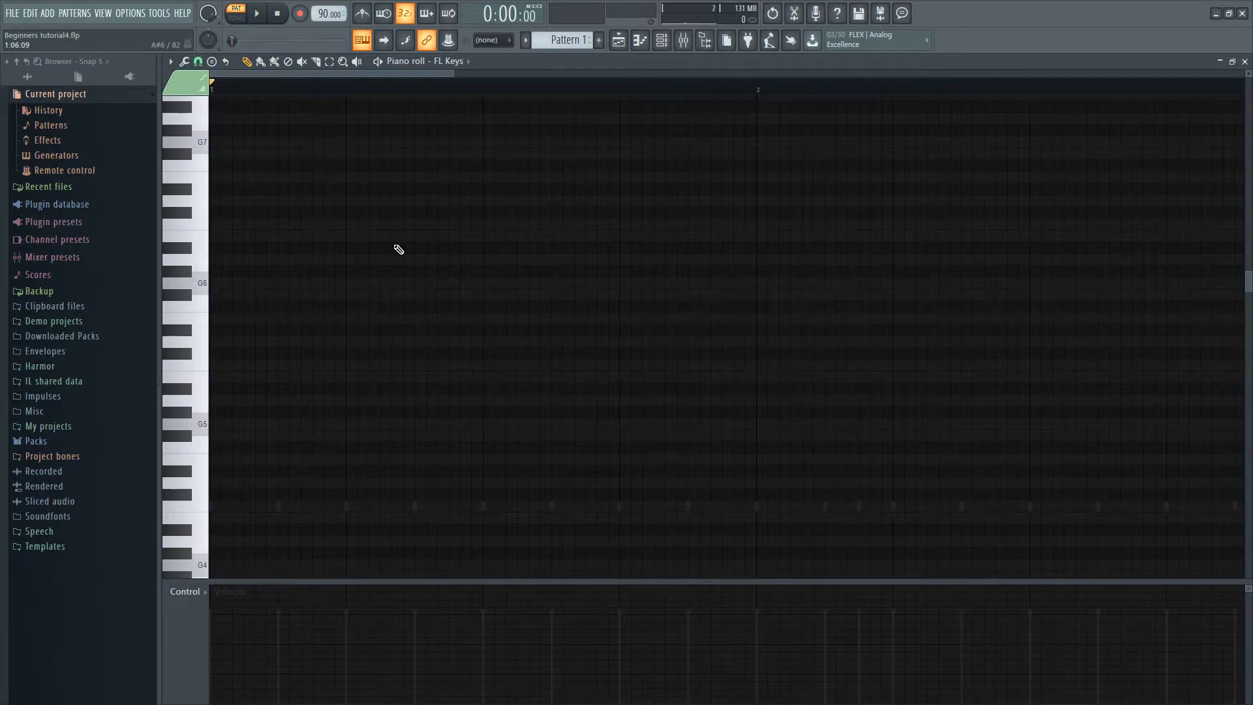
pyautogui.scroll(-1, 398, 249)
pyautogui.click(230, 249)
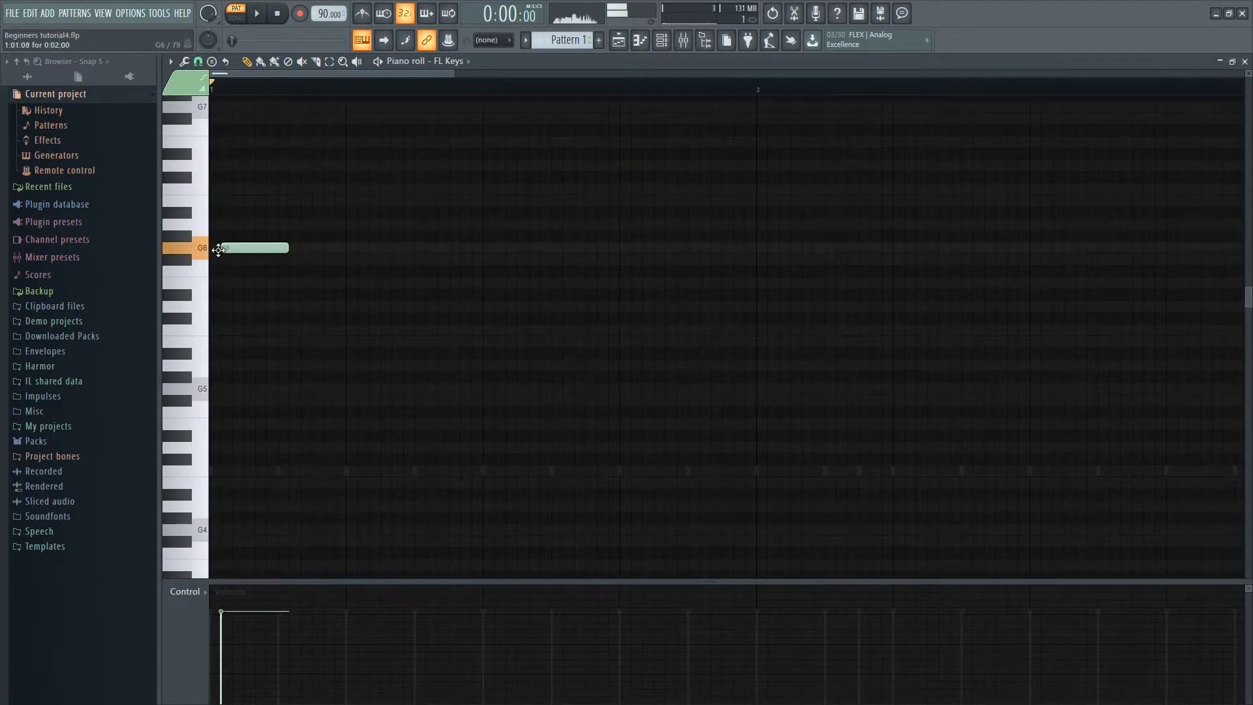
pyautogui.rightClick(231, 248)
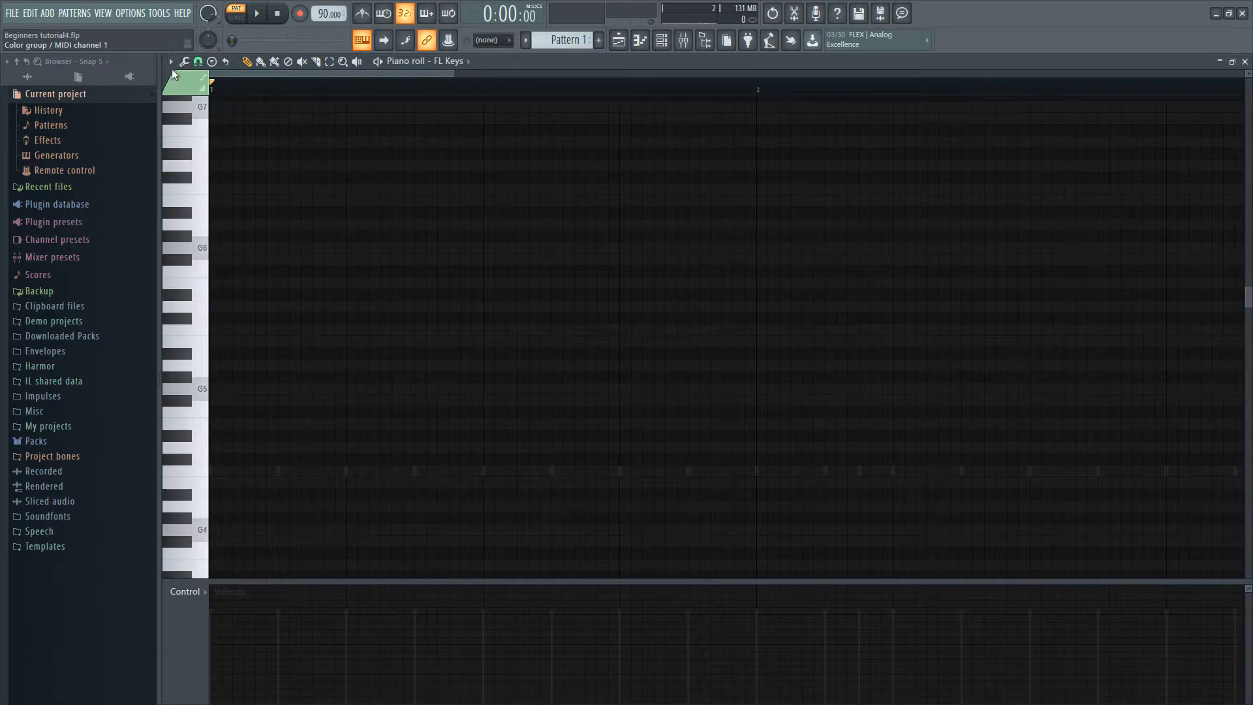
# Step: Set the piano roll's scale highlighting to Black Notes
pyautogui.click(170, 63)
pyautogui.moveTo(190, 140)
pyautogui.moveTo(312, 155)
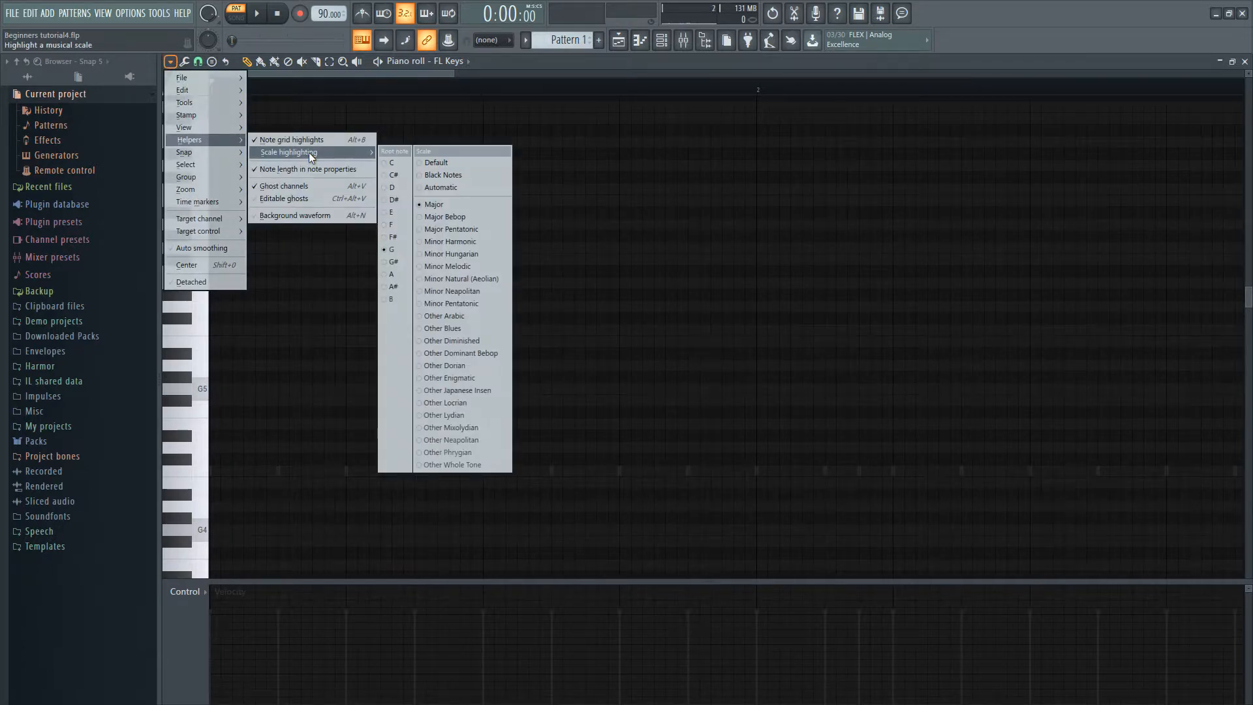
pyautogui.click(460, 175)
# Step: Draw the G major scale as eight stacked half-beat notes from G6 to G7 at the start of bar 1, and erase them all
pyautogui.scroll(3, 249, 350)
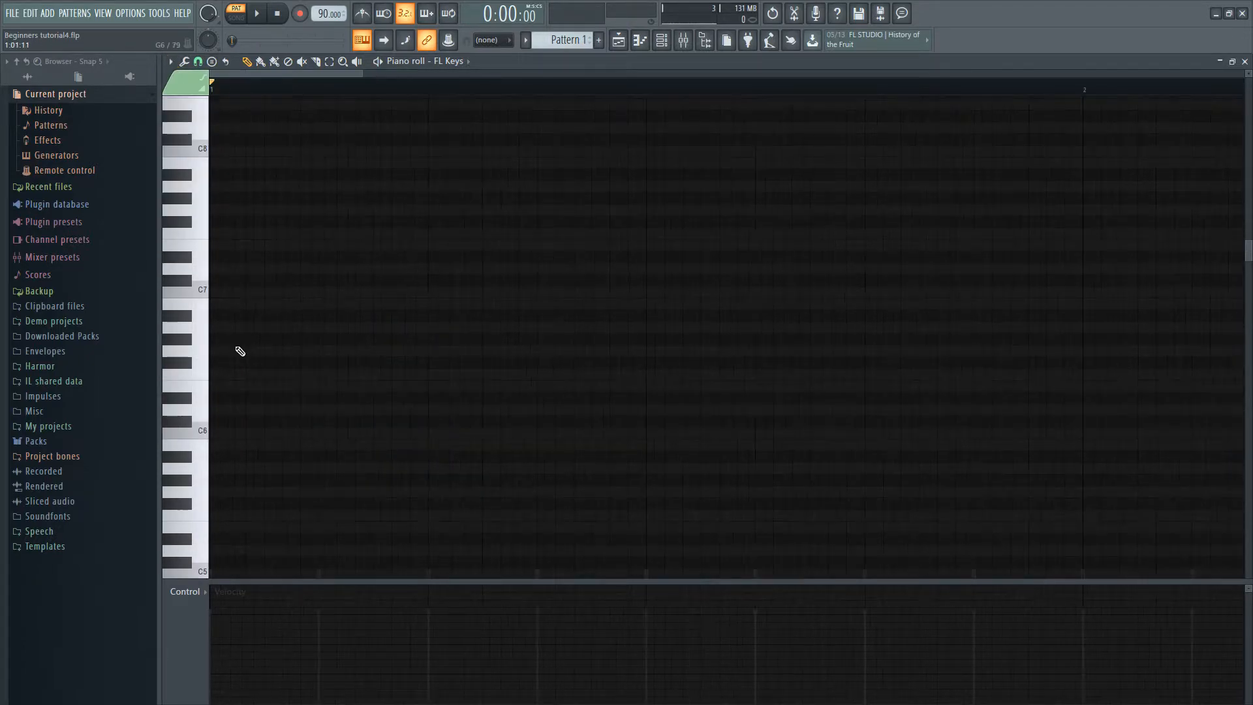
pyautogui.click(243, 352)
pyautogui.click(236, 327)
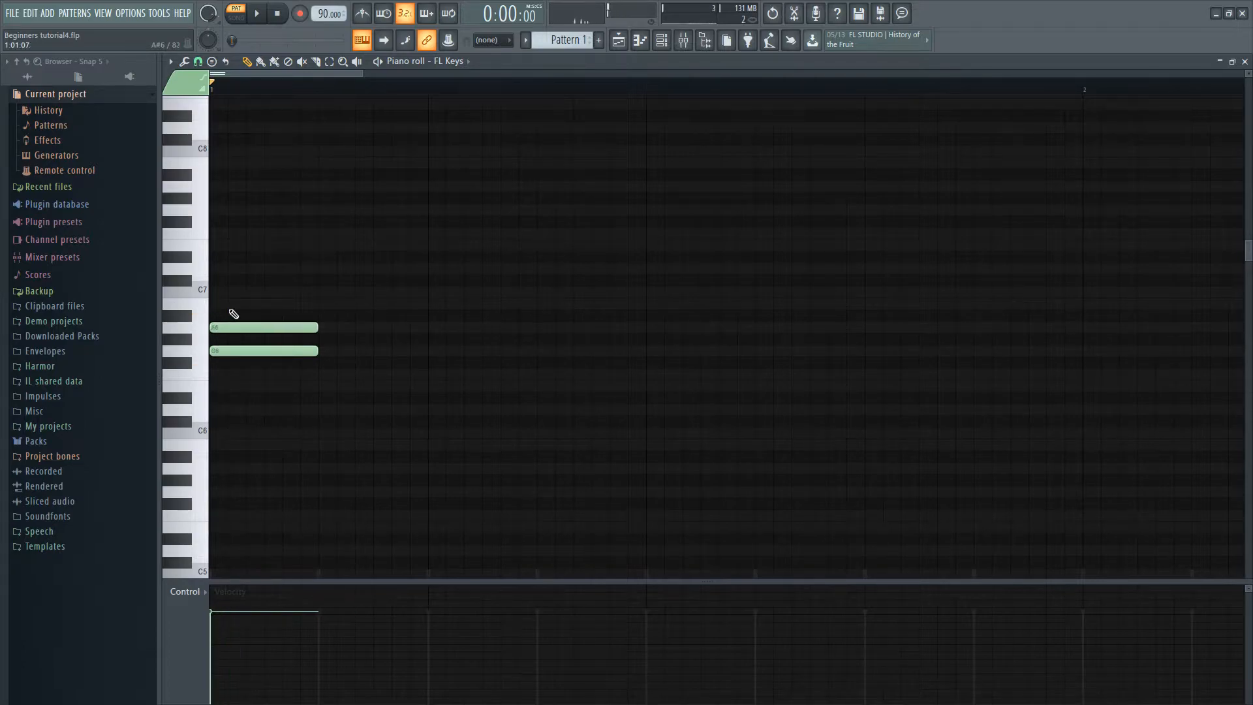
pyautogui.click(230, 305)
pyautogui.click(233, 292)
pyautogui.click(232, 268)
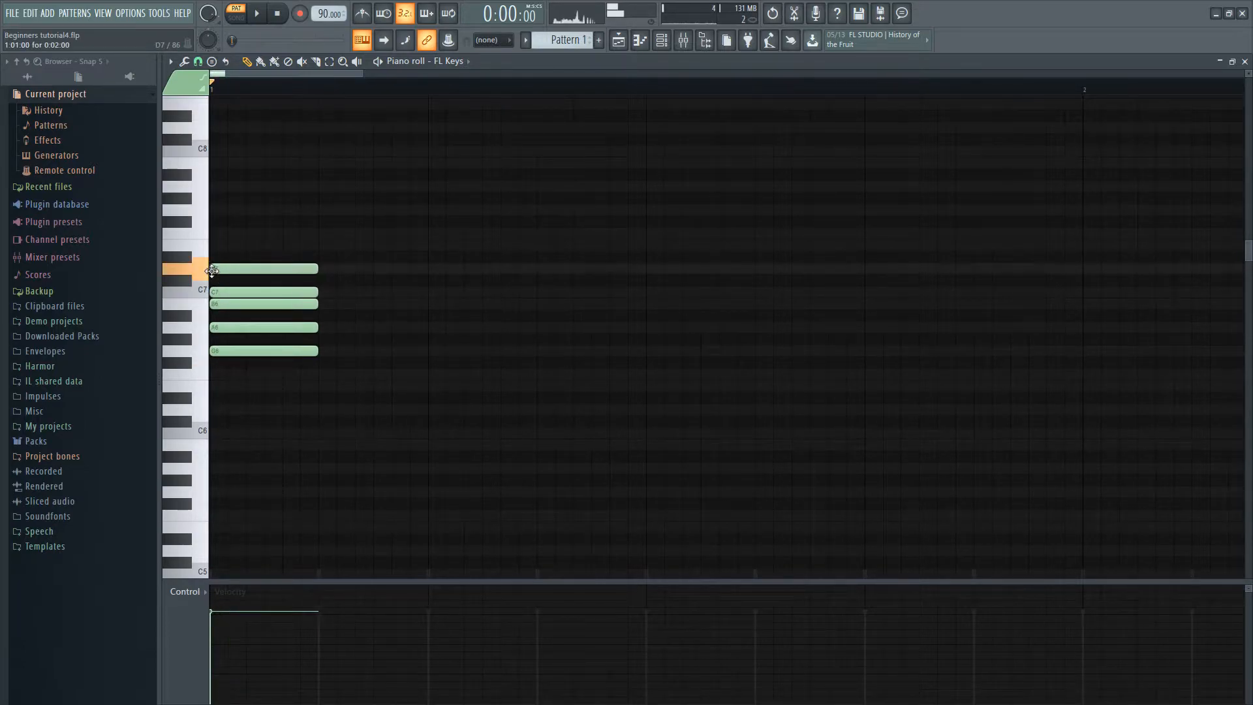
pyautogui.click(233, 245)
pyautogui.click(220, 221)
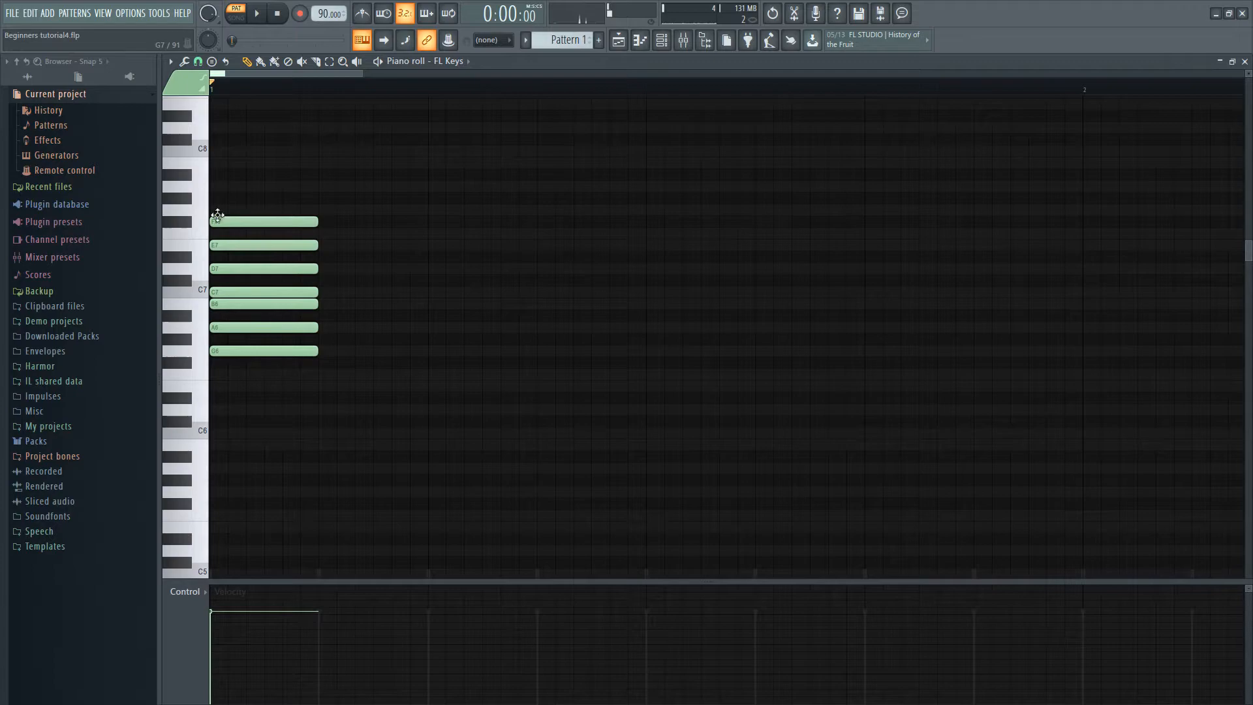
pyautogui.click(210, 210)
pyautogui.keyDown('ctrl'); pyautogui.scroll(-2, 467, 246); pyautogui.keyUp('ctrl')
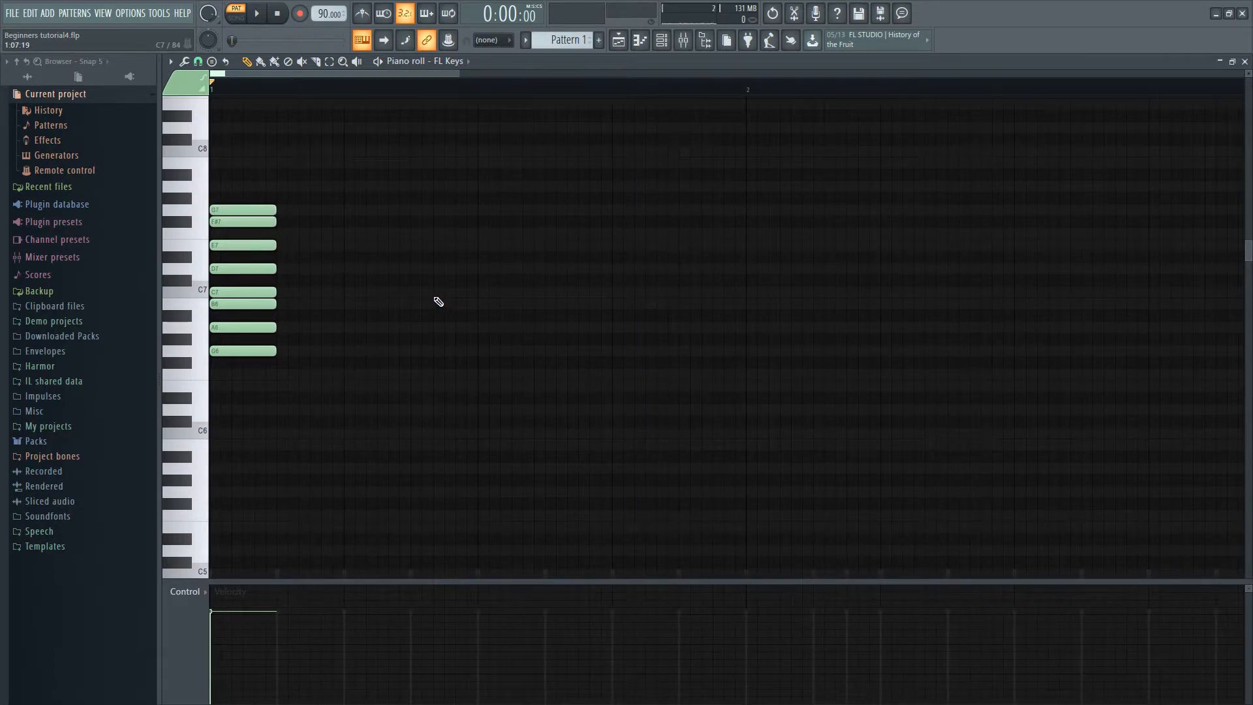
pyautogui.moveTo(258, 372); pyautogui.dragTo(258, 181)
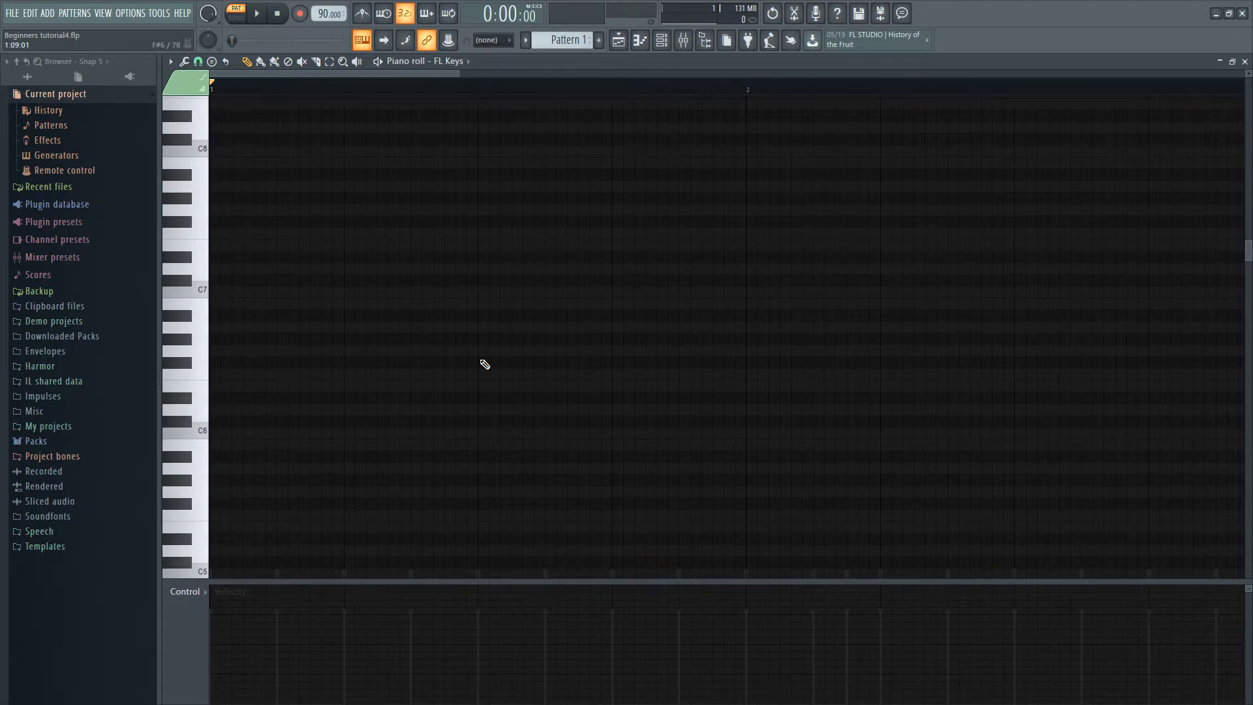
# Step: Place a one-beat G7 note at the start of bar 1
pyautogui.scroll(2, 347, 392)
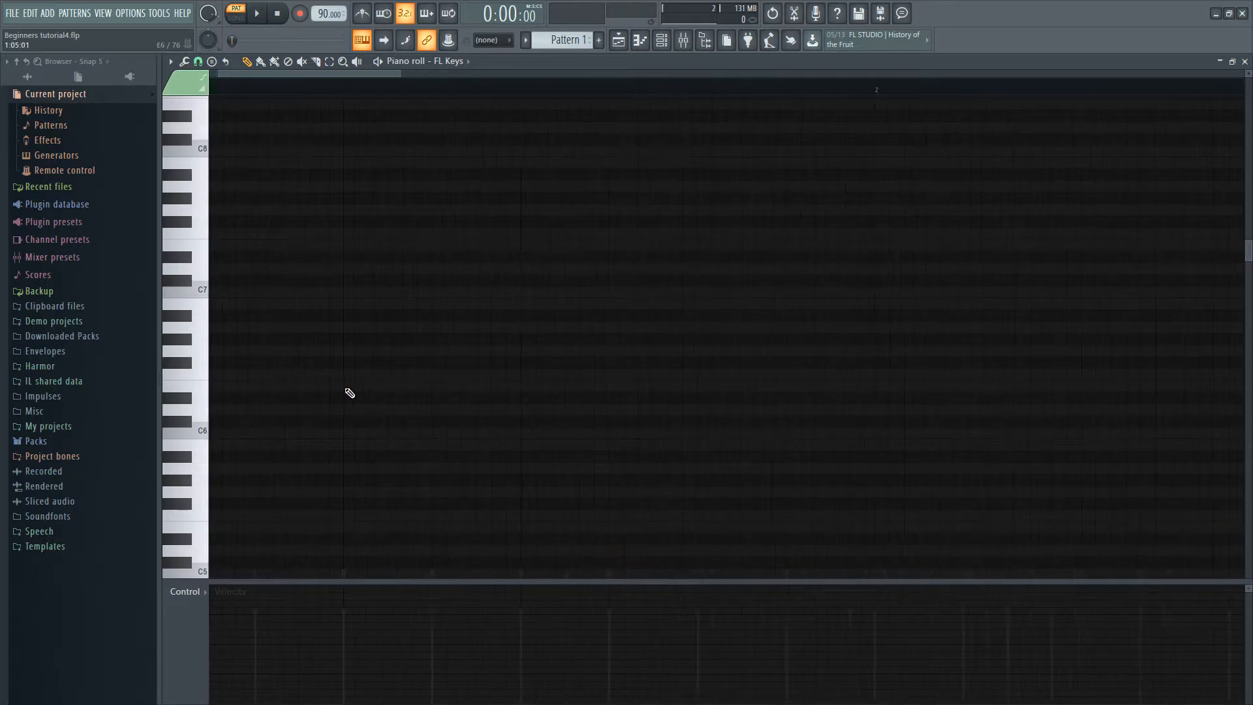
pyautogui.scroll(1, 215, 246)
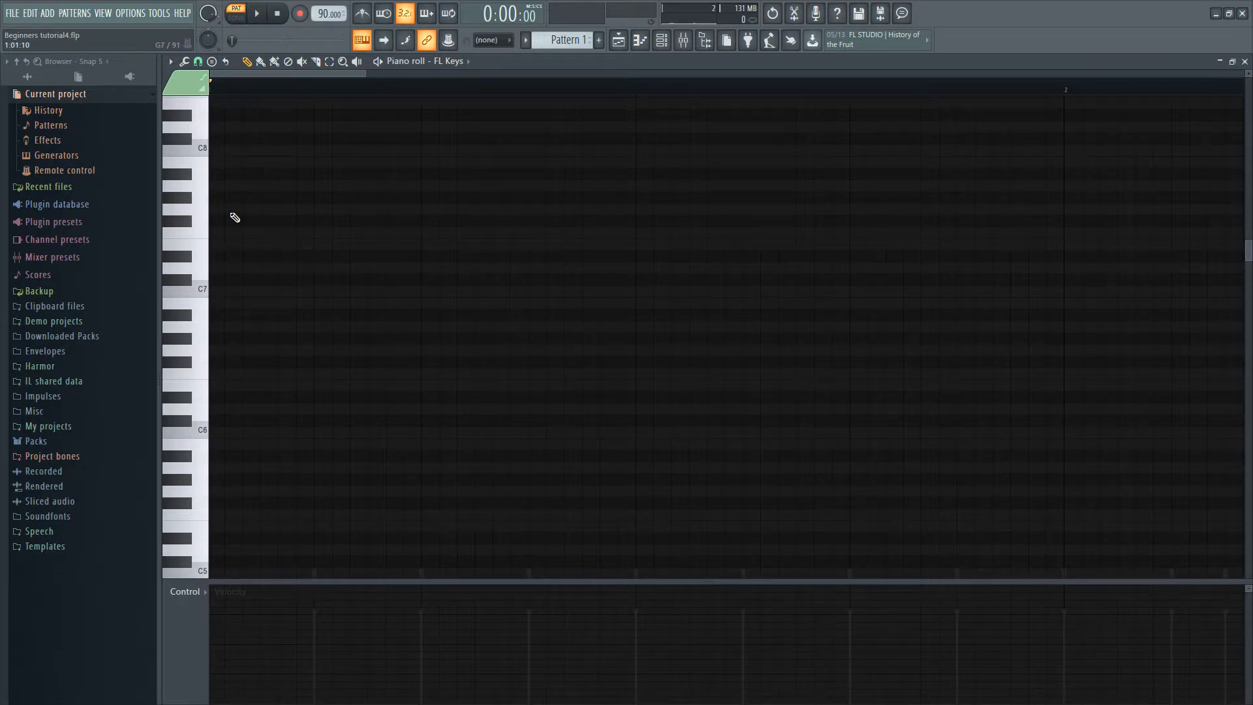
pyautogui.click(232, 213)
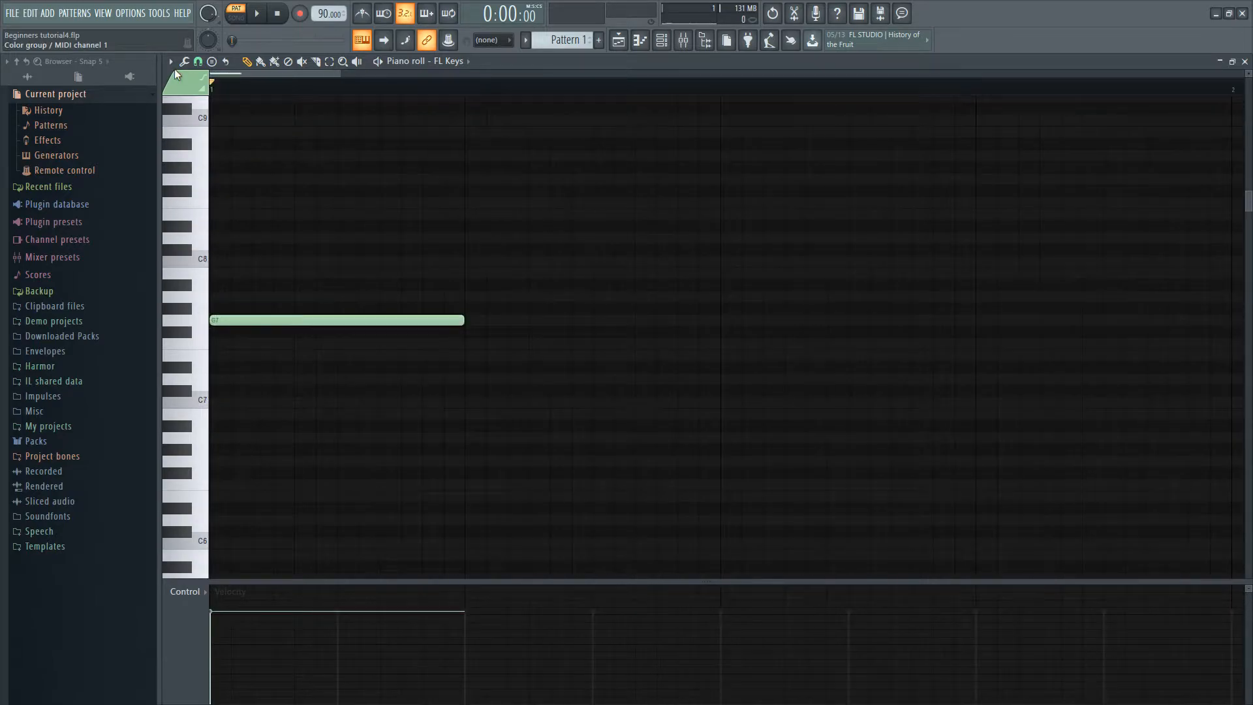
# Step: Set the piano roll's scale highlighting to the Major scale with root note G
pyautogui.click(171, 62)
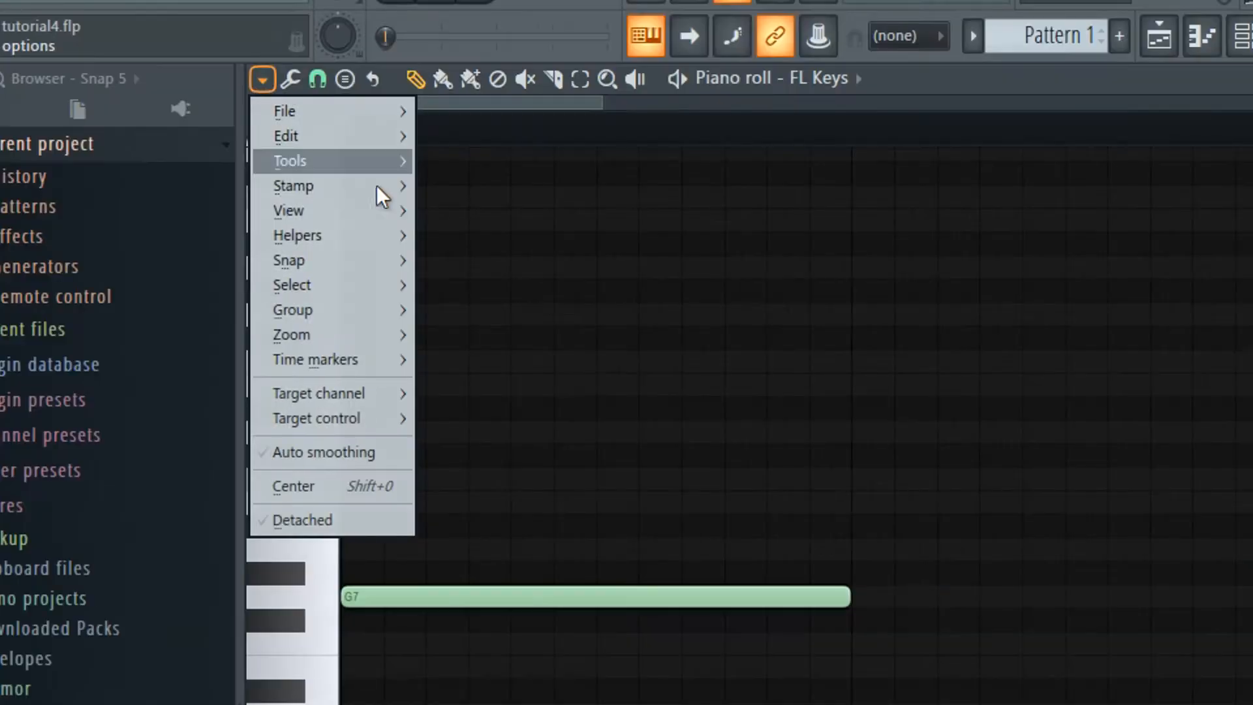
pyautogui.moveTo(382, 234)
pyautogui.moveTo(529, 260)
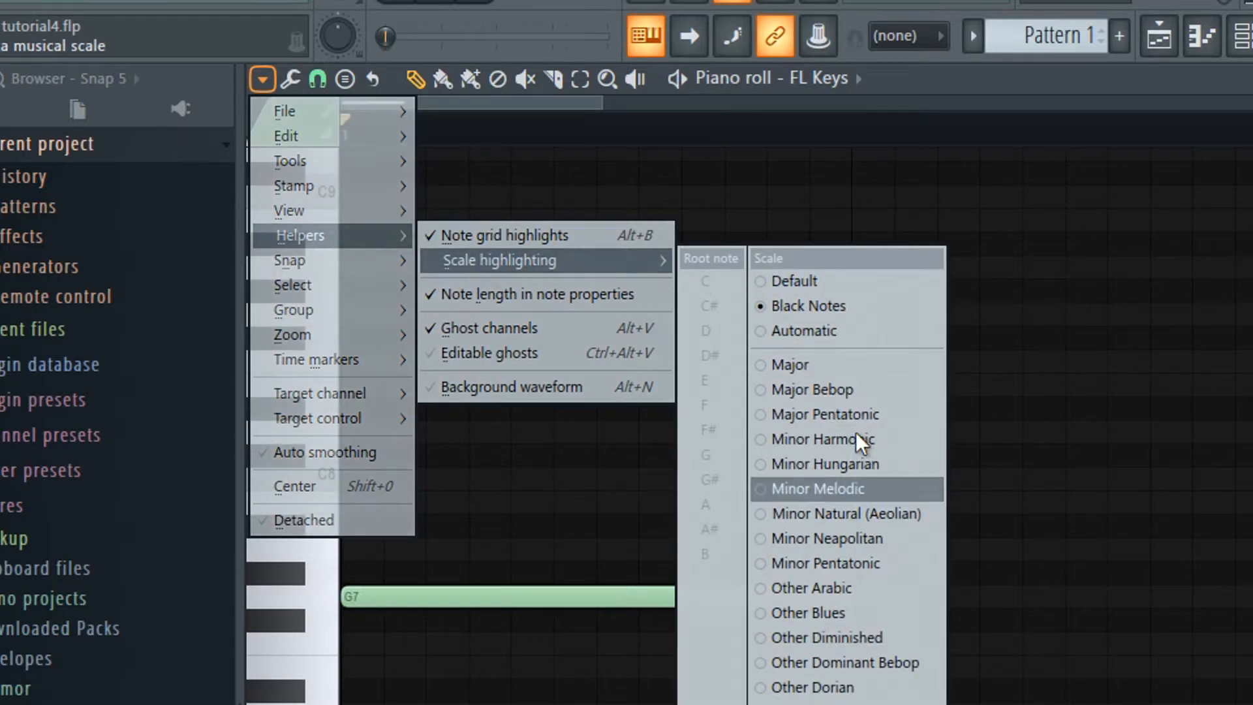
pyautogui.click(813, 366)
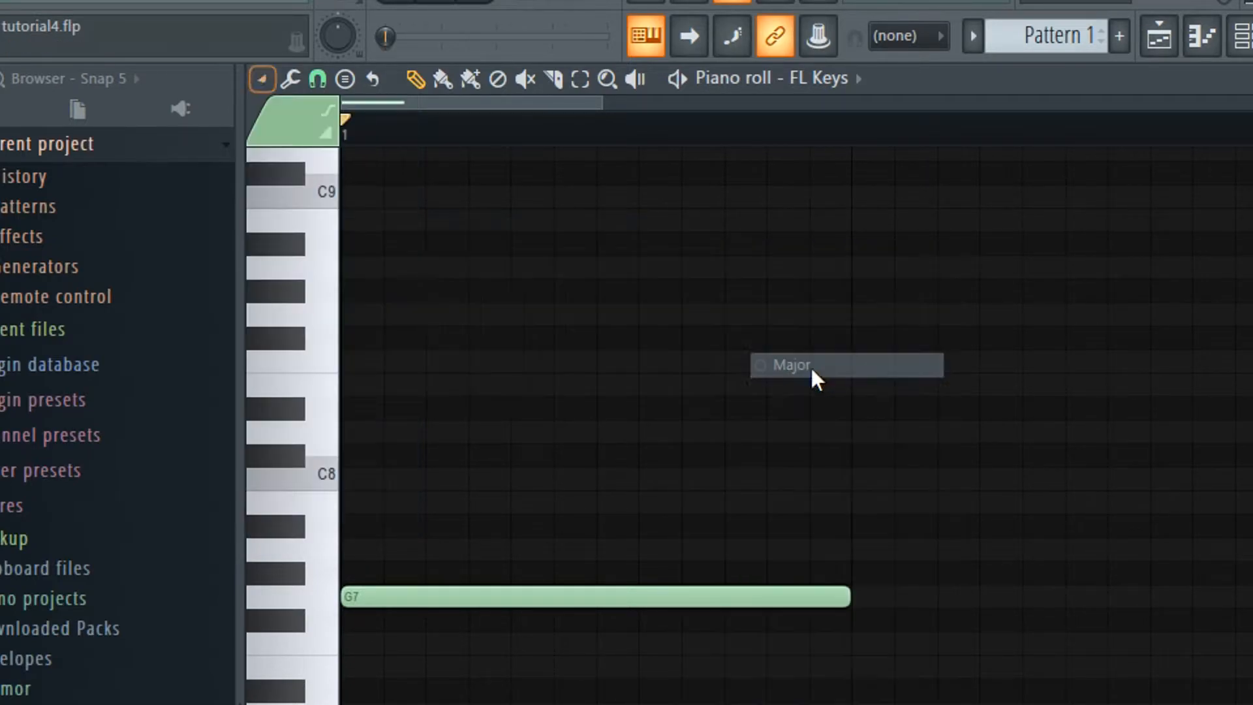
pyautogui.click(262, 79)
pyautogui.moveTo(334, 234)
pyautogui.moveTo(575, 260)
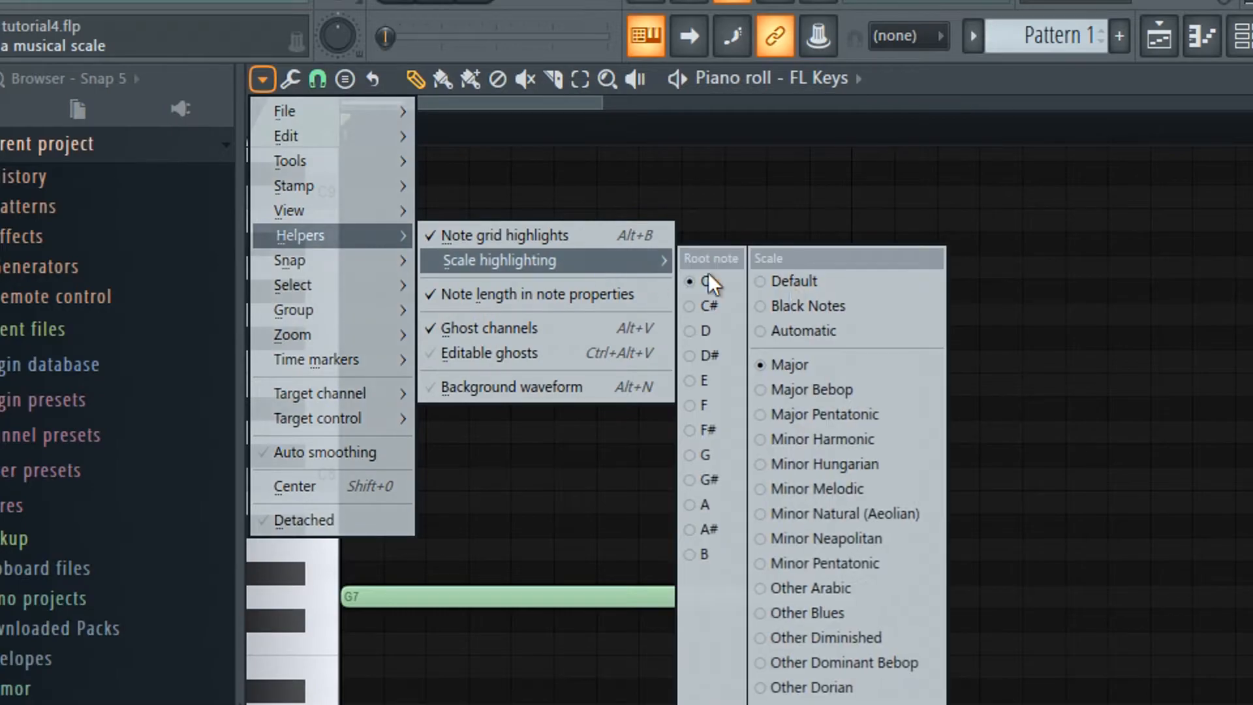
pyautogui.click(716, 455)
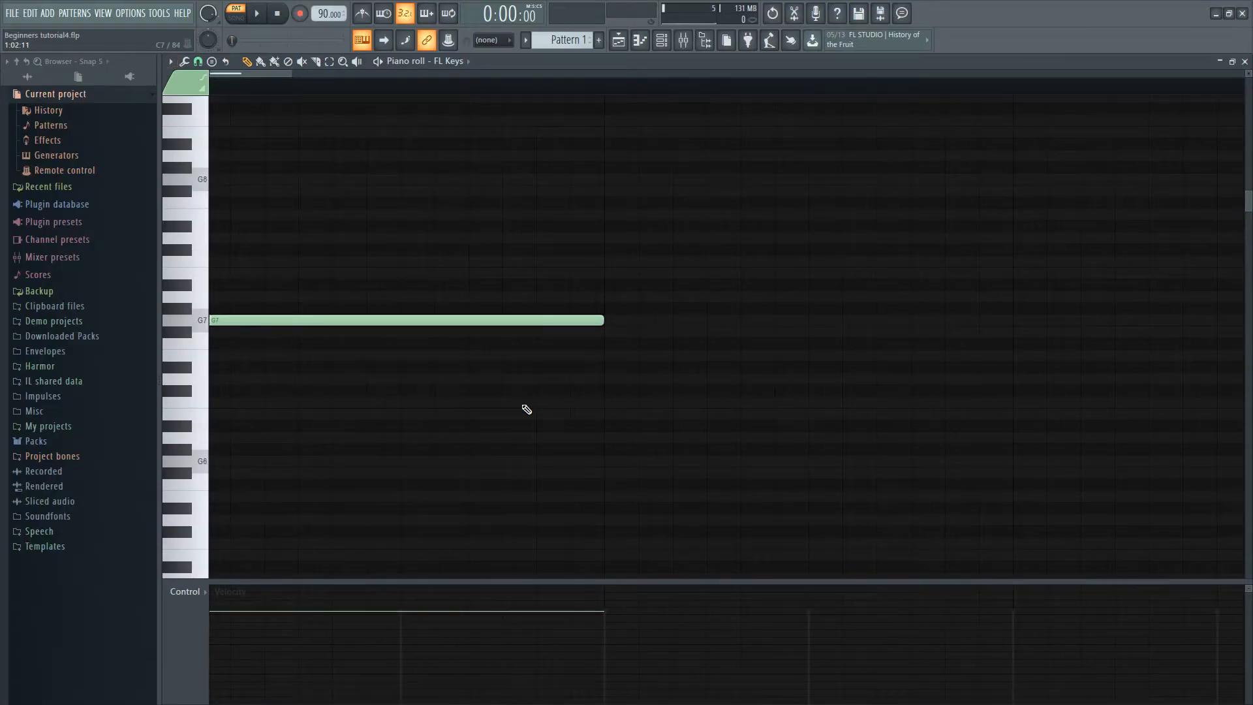
# Step: Stack one-beat notes B7 and D8 above the G7 note to form the G major triad
pyautogui.click(267, 310)
pyautogui.rightClick(280, 310)
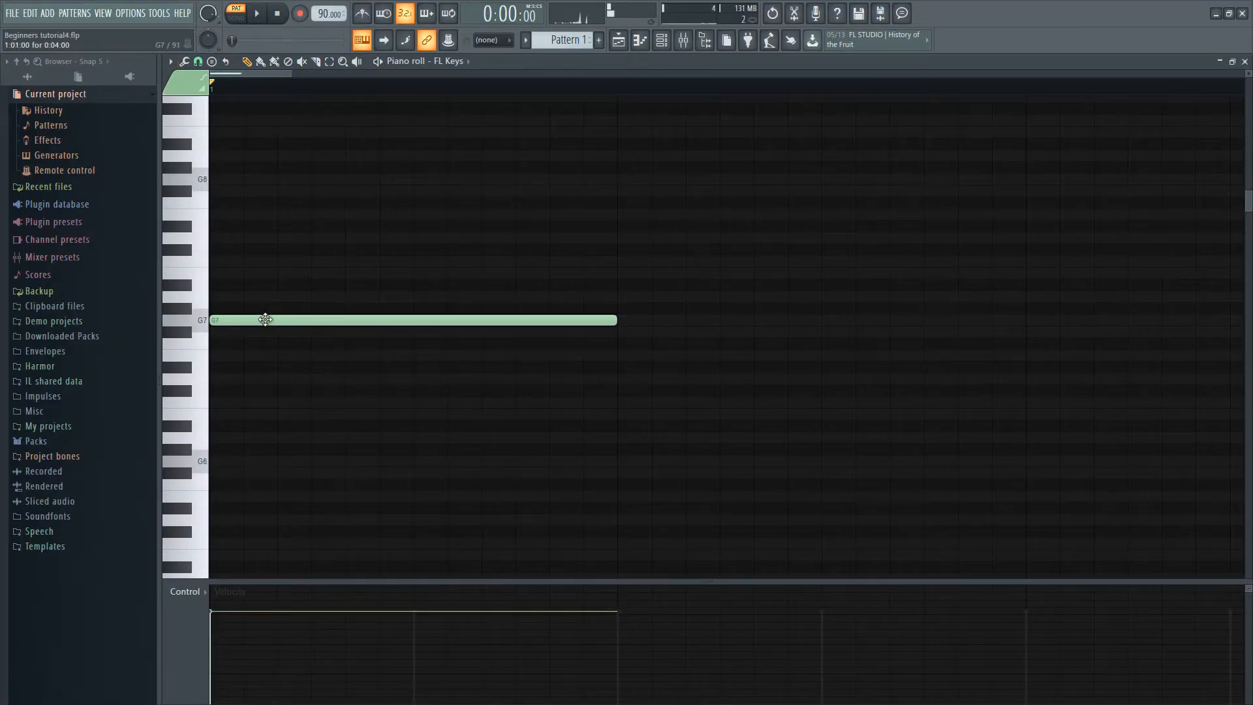
pyautogui.scroll(-1, 265, 320)
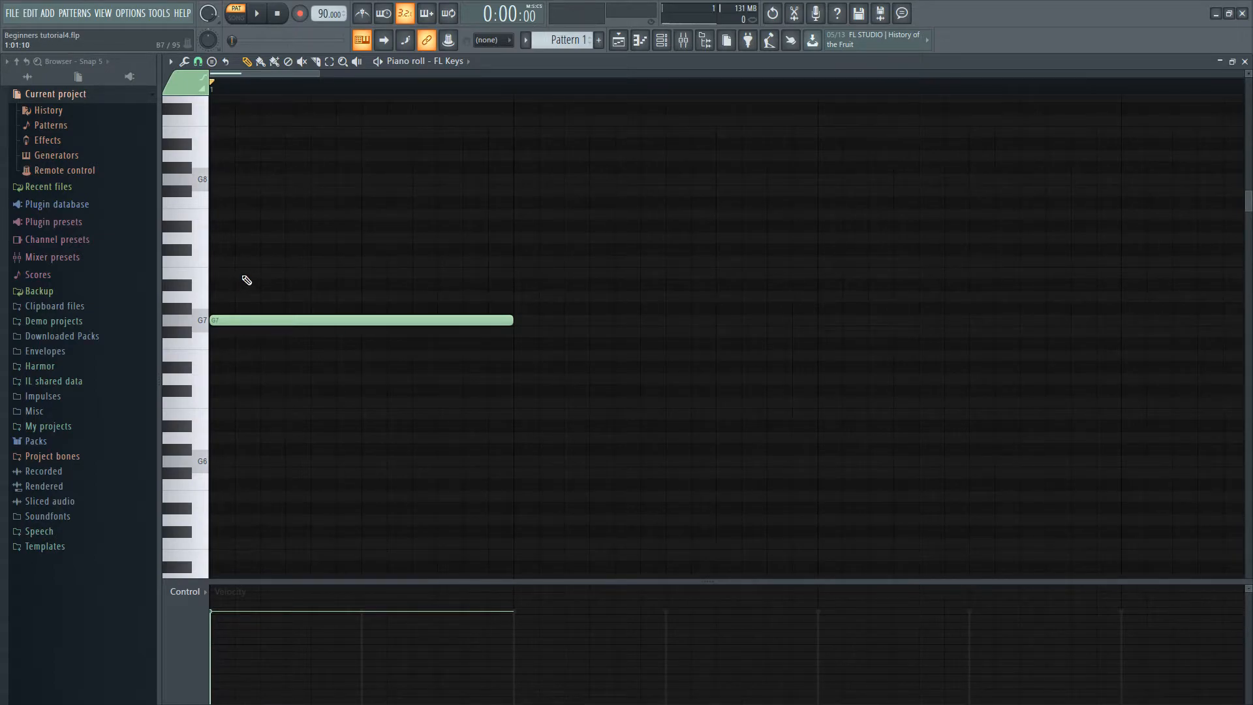
pyautogui.click(245, 273)
pyautogui.click(237, 237)
# Step: Transpose the three chord notes down two octaves so the triad starts on G5
pyautogui.moveTo(555, 163); pyautogui.dragTo(414, 337)
pyautogui.hotkey('ctrl', 'Down')
pyautogui.keyDown('ctrl'); pyautogui.click(921, 355); pyautogui.keyUp('ctrl')
pyautogui.scroll(-3, 741, 372)
pyautogui.scroll(-1, 495, 365)
pyautogui.hotkey('ctrl', 'Down')
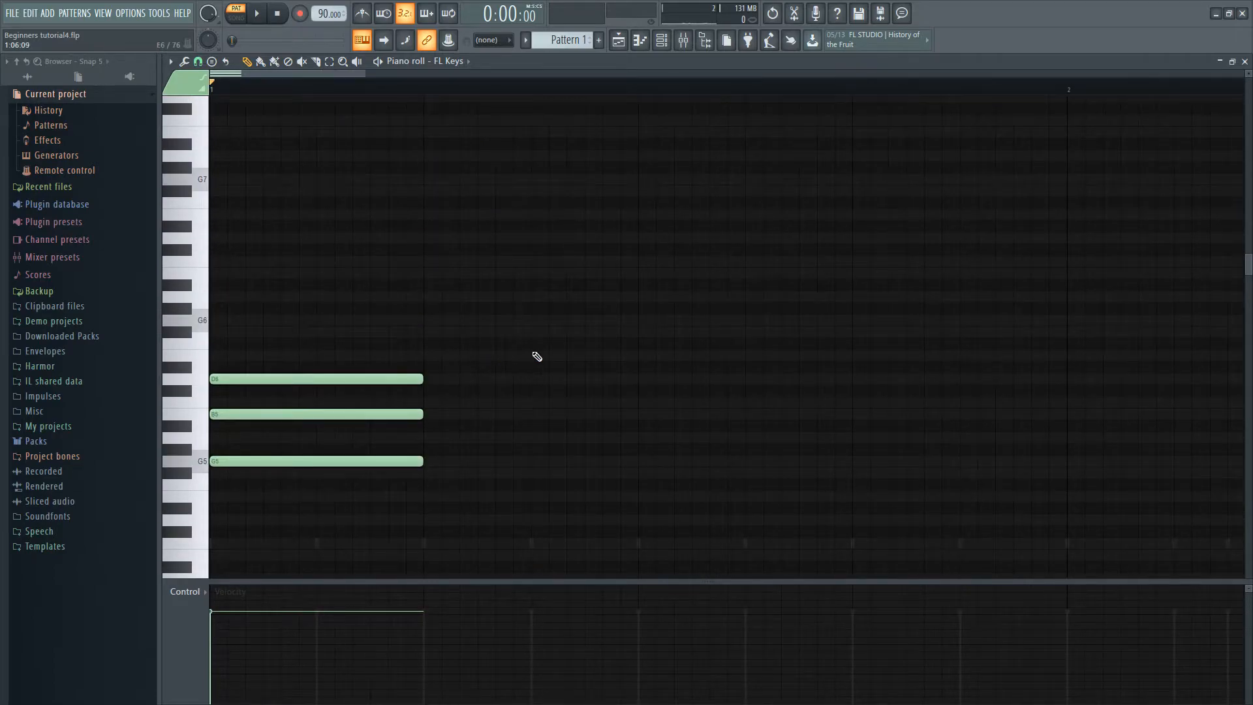
# Step: Lengthen the three chord notes to half a bar and play the chord back briefly
pyautogui.scroll(-3, 531, 394)
pyautogui.scroll(2, 412, 425)
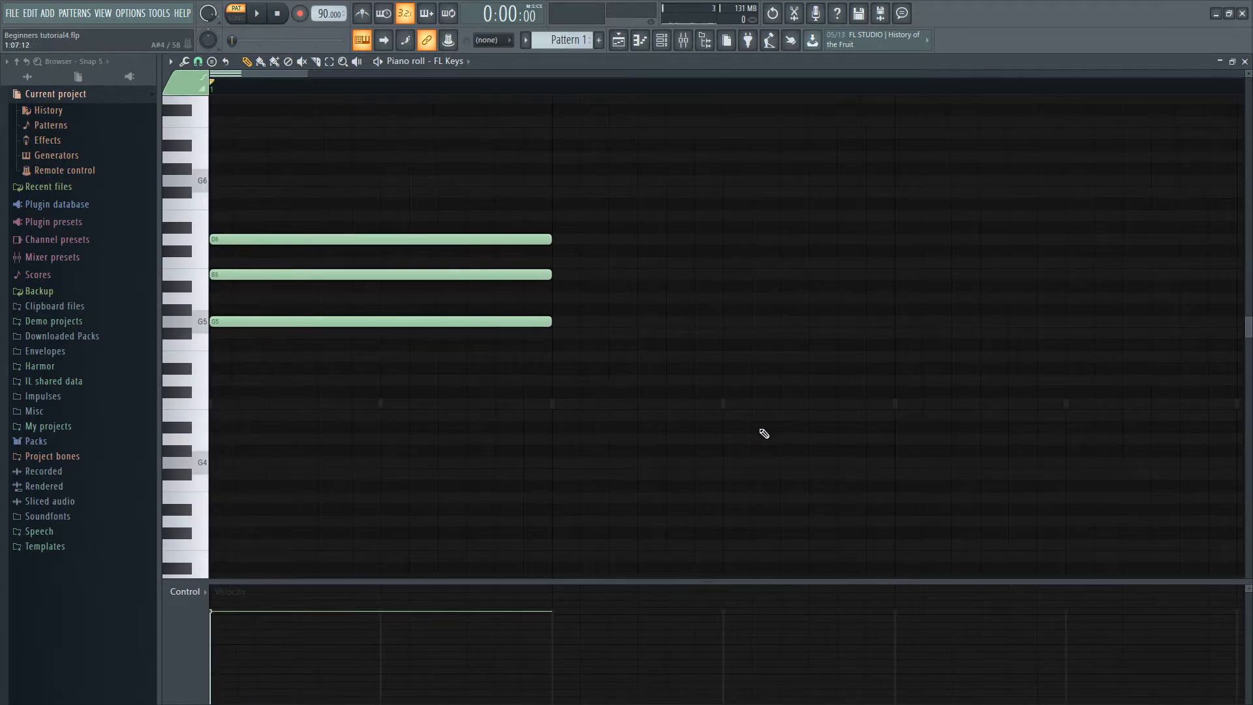
pyautogui.scroll(-1, 679, 438)
pyautogui.scroll(2, 577, 423)
pyautogui.press('space')
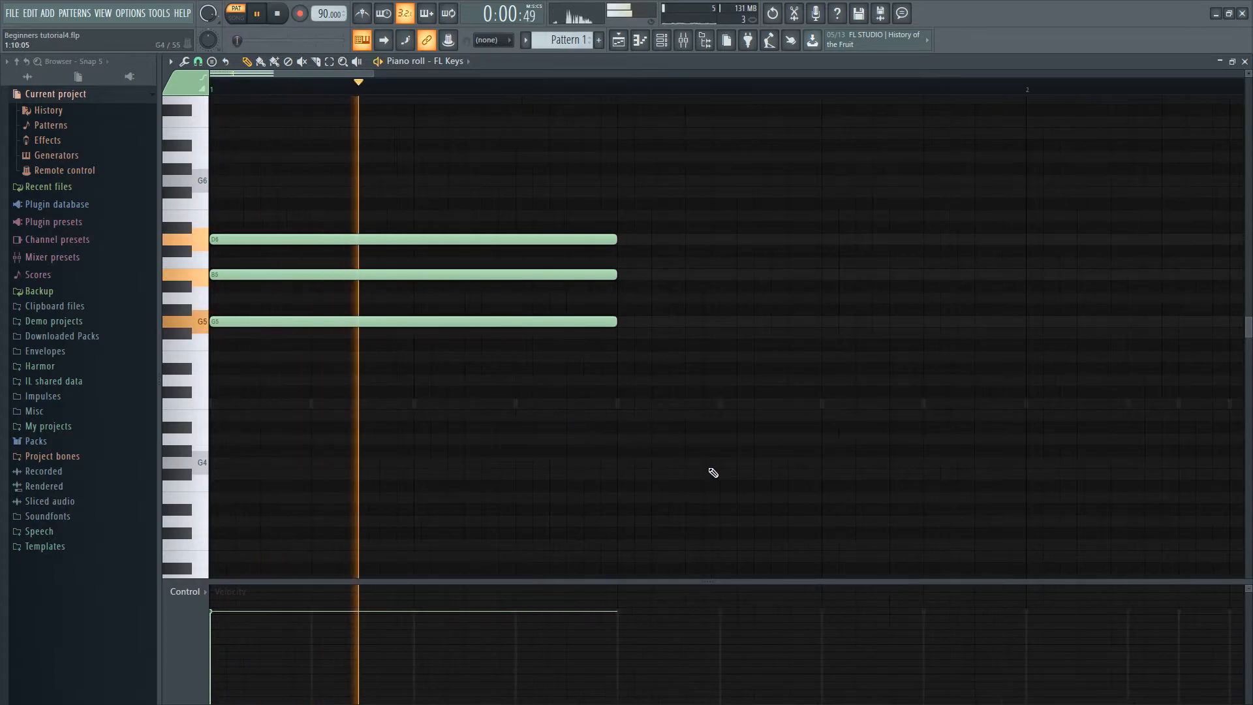
pyautogui.press('space')
# Step: Draw a G major triad of half-bar notes G5, B5 and D6 at the start of the first bar
pyautogui.scroll(2, 499, 448)
pyautogui.scroll(1, 391, 417)
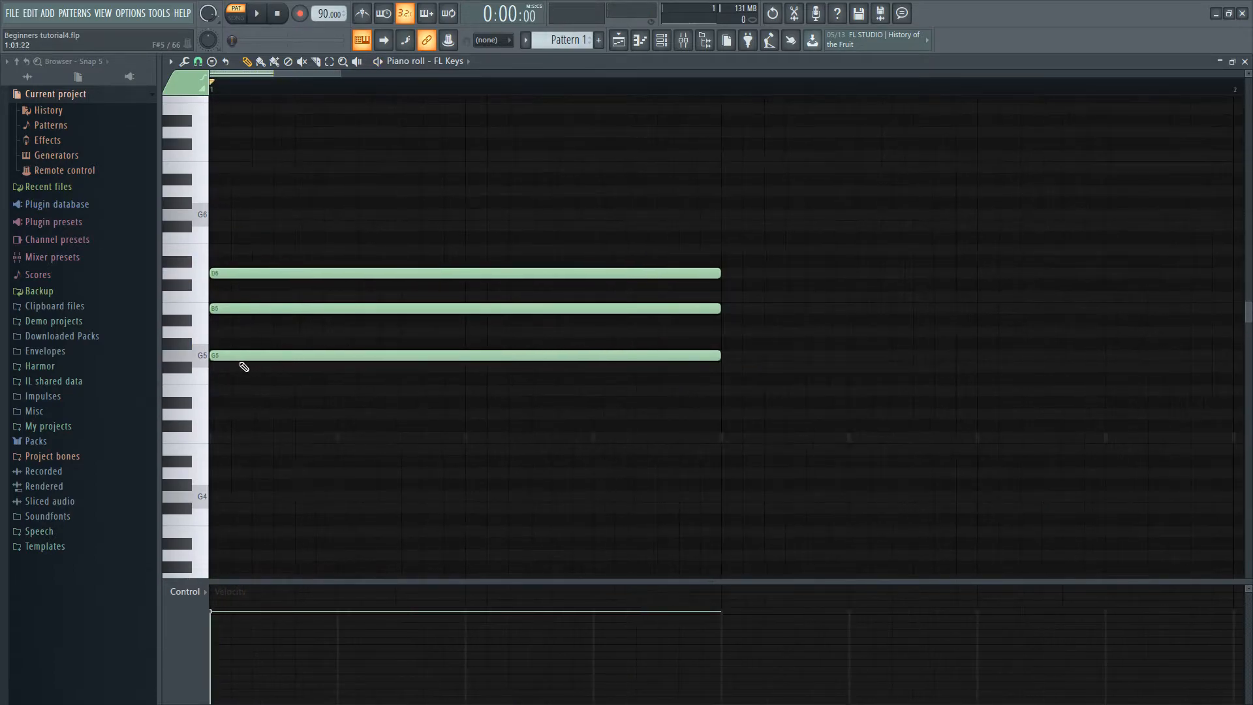
pyautogui.scroll(1, 218, 365)
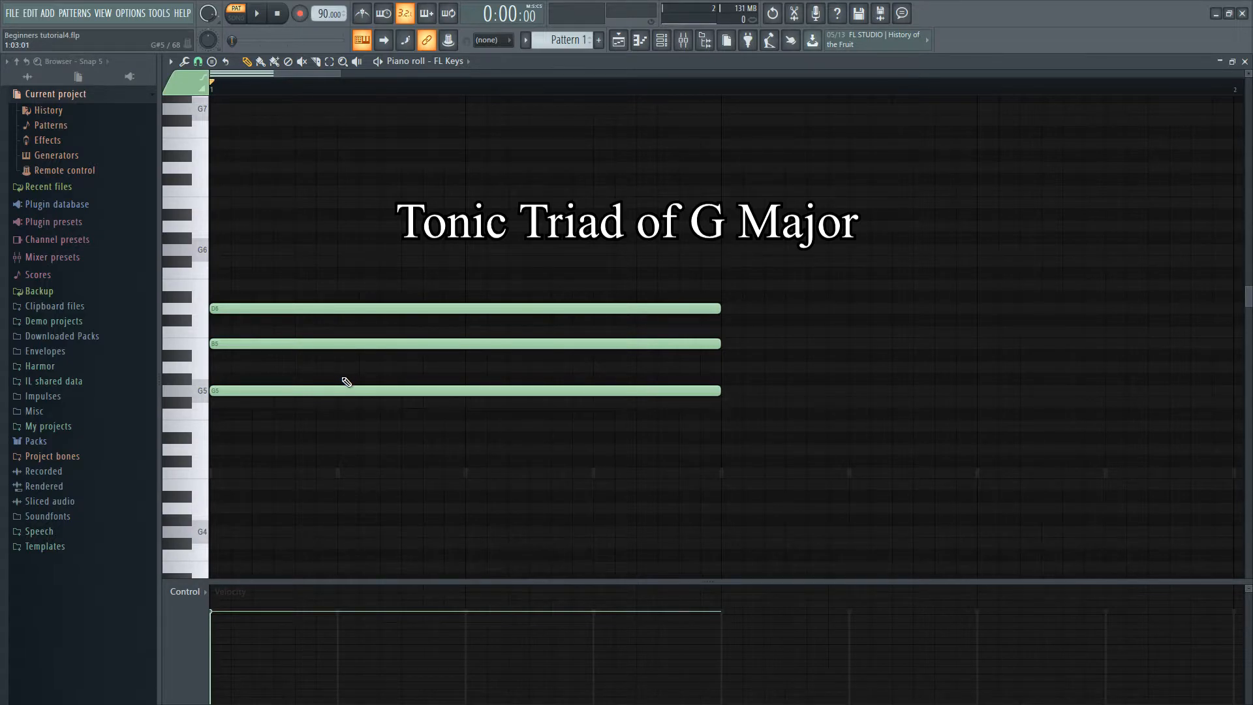
pyautogui.scroll(2, 366, 390)
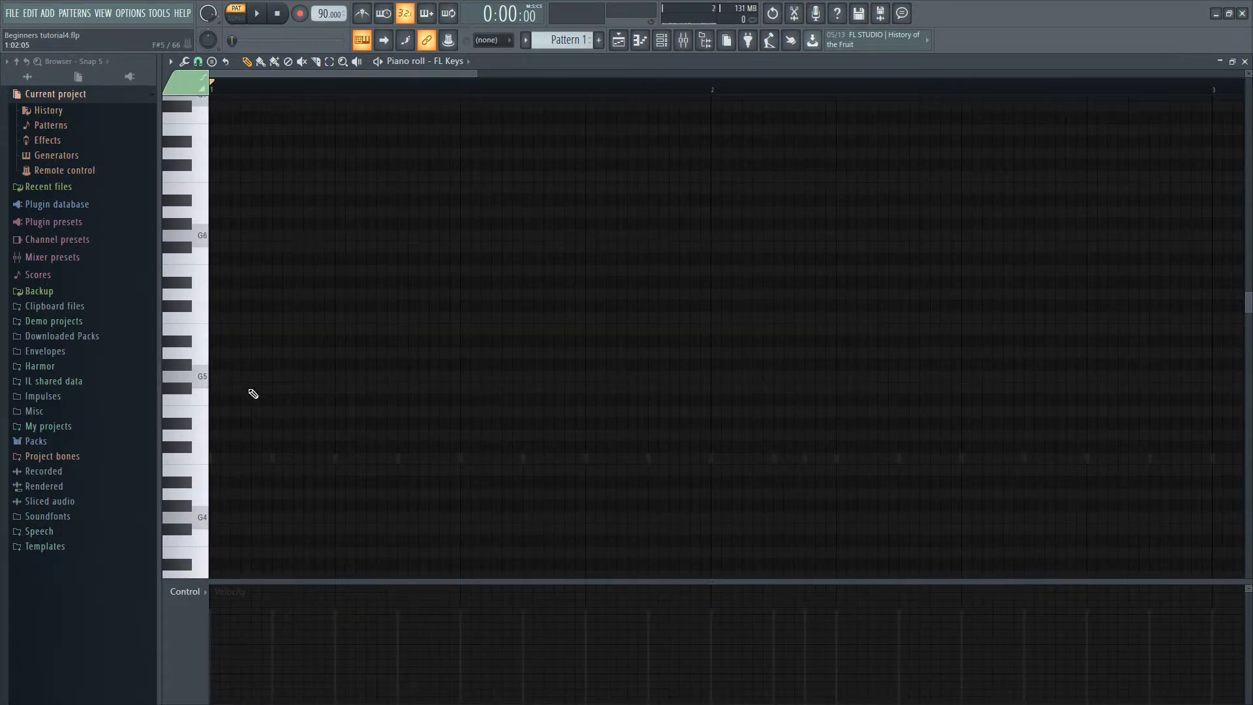
pyautogui.click(246, 379)
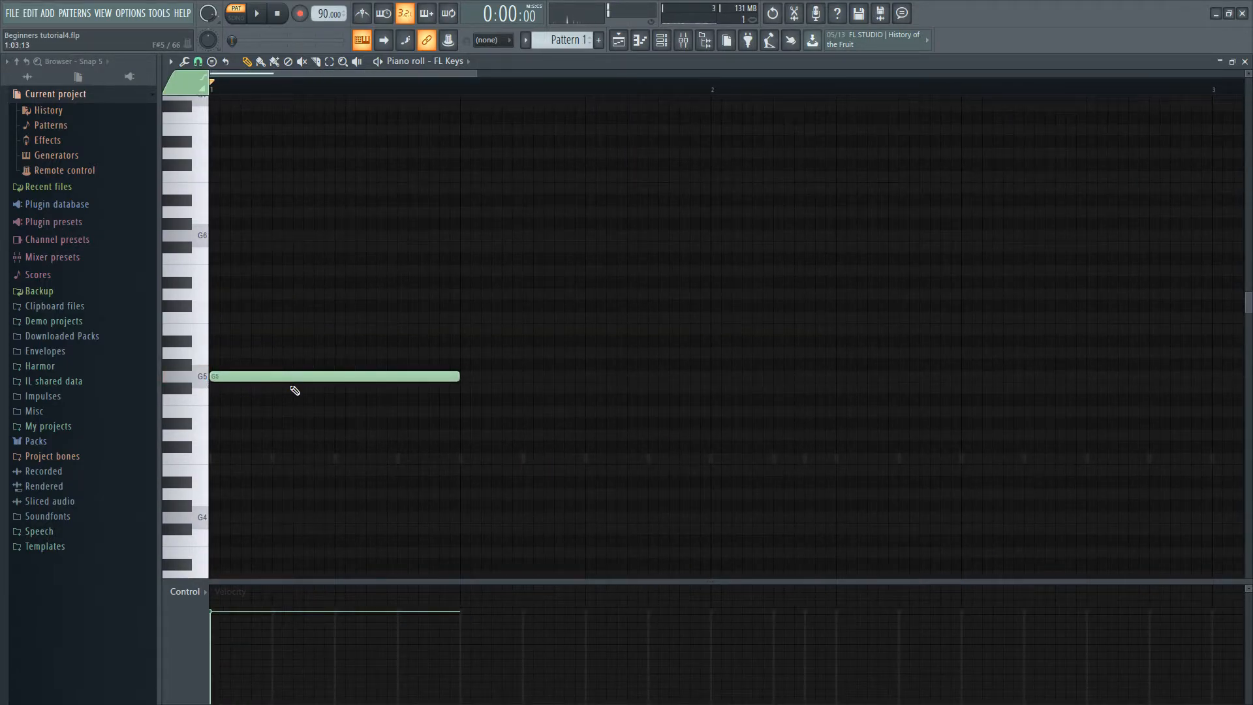
pyautogui.click(227, 331)
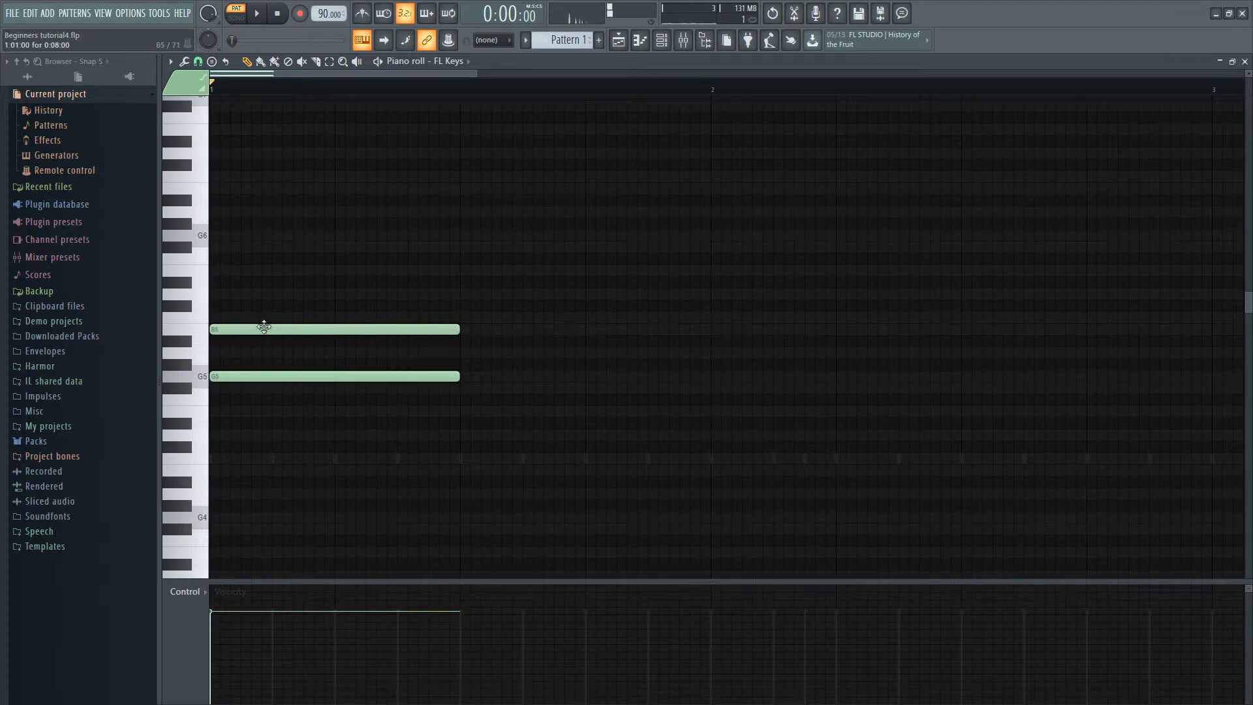
pyautogui.click(244, 295)
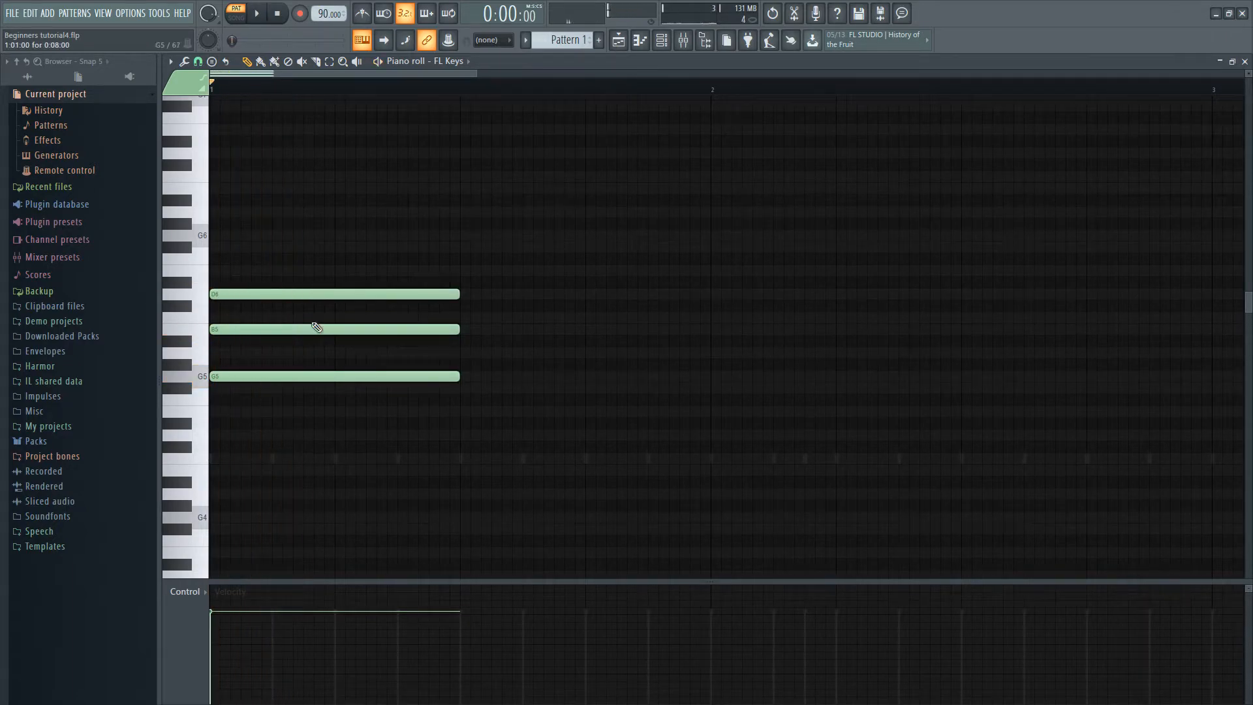
# Step: Delete the D6 and B5 notes and add half-bar notes E5 and C5 below G5 to form the C major triad
pyautogui.rightClick(319, 294)
pyautogui.rightClick(326, 329)
pyautogui.scroll(2, 304, 415)
pyautogui.scroll(1, 304, 416)
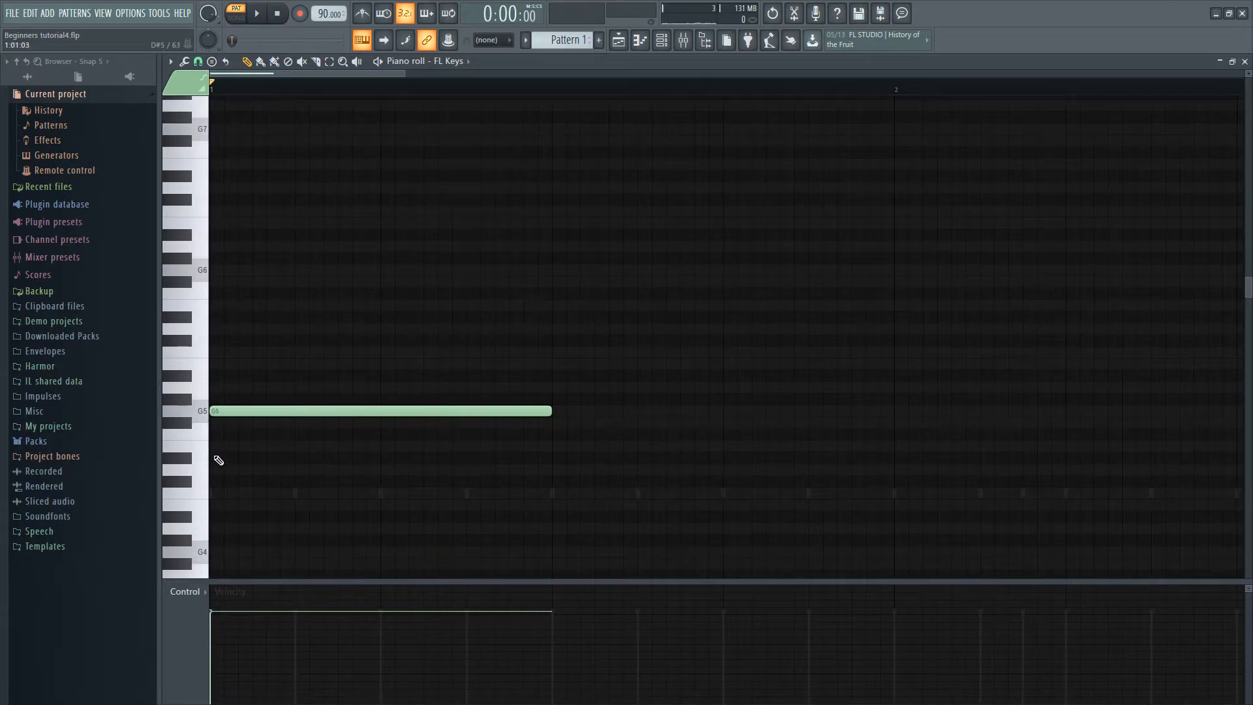
pyautogui.click(225, 447)
pyautogui.click(227, 494)
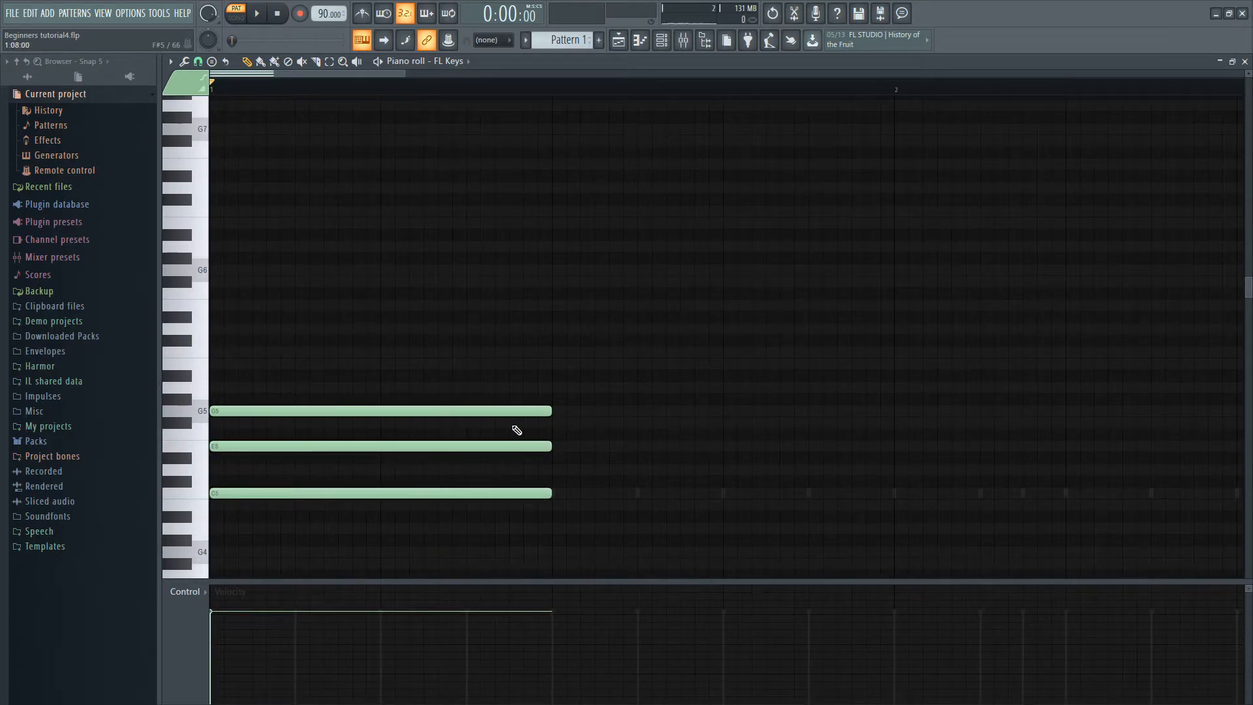
# Step: Play back the root-position C major triad briefly
pyautogui.click(195, 455)
pyautogui.moveTo(257, 494); pyautogui.dragTo(86, 482)
pyautogui.moveTo(243, 484); pyautogui.dragTo(244, 495)
pyautogui.press('space')
pyautogui.press('space')
# Step: Raise the C5 note one octave to invert the triad and play the inversion back
pyautogui.moveTo(385, 462); pyautogui.dragTo(336, 525)
pyautogui.hotkey('ctrl', 'Up')
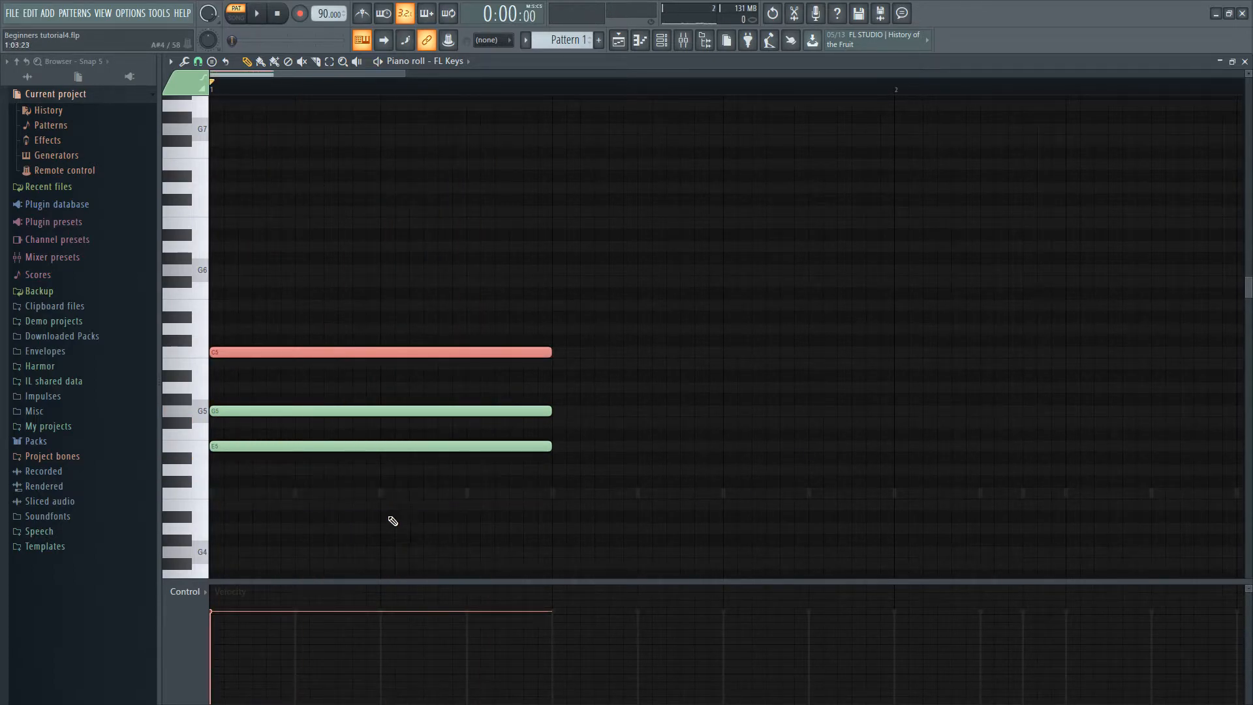
pyautogui.press('space')
pyautogui.press('space')
# Step: Raise the G5 note one octave as well and play back the wider voicing
pyautogui.moveTo(456, 400); pyautogui.dragTo(403, 427)
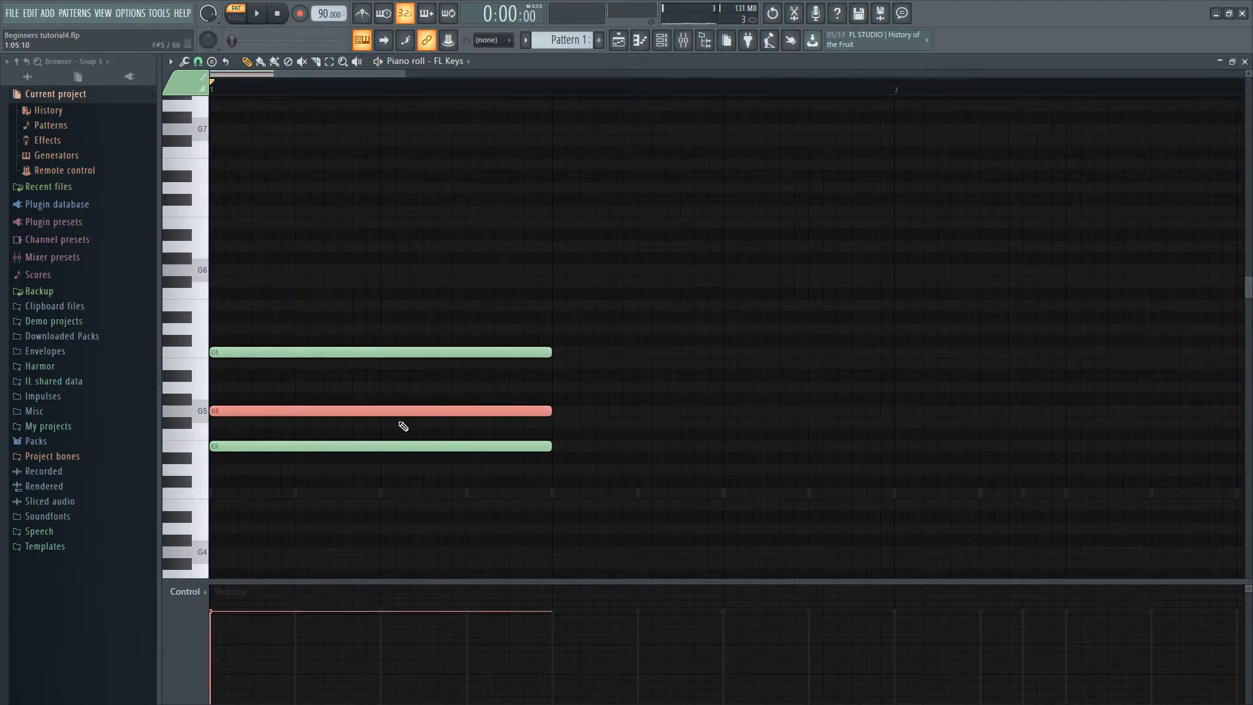
pyautogui.hotkey('ctrl', 'Up')
pyautogui.press('space')
pyautogui.hotkey('ctrl', 'd')
pyautogui.press('space')
# Step: Move the two raised notes back down an octave to restore the C5, E5 and G5 triad
pyautogui.click(430, 266)
pyautogui.hotkey('ctrl', 'Down')
pyautogui.moveTo(551, 310); pyautogui.dragTo(391, 395)
pyautogui.hotkey('ctrl', 'Down')
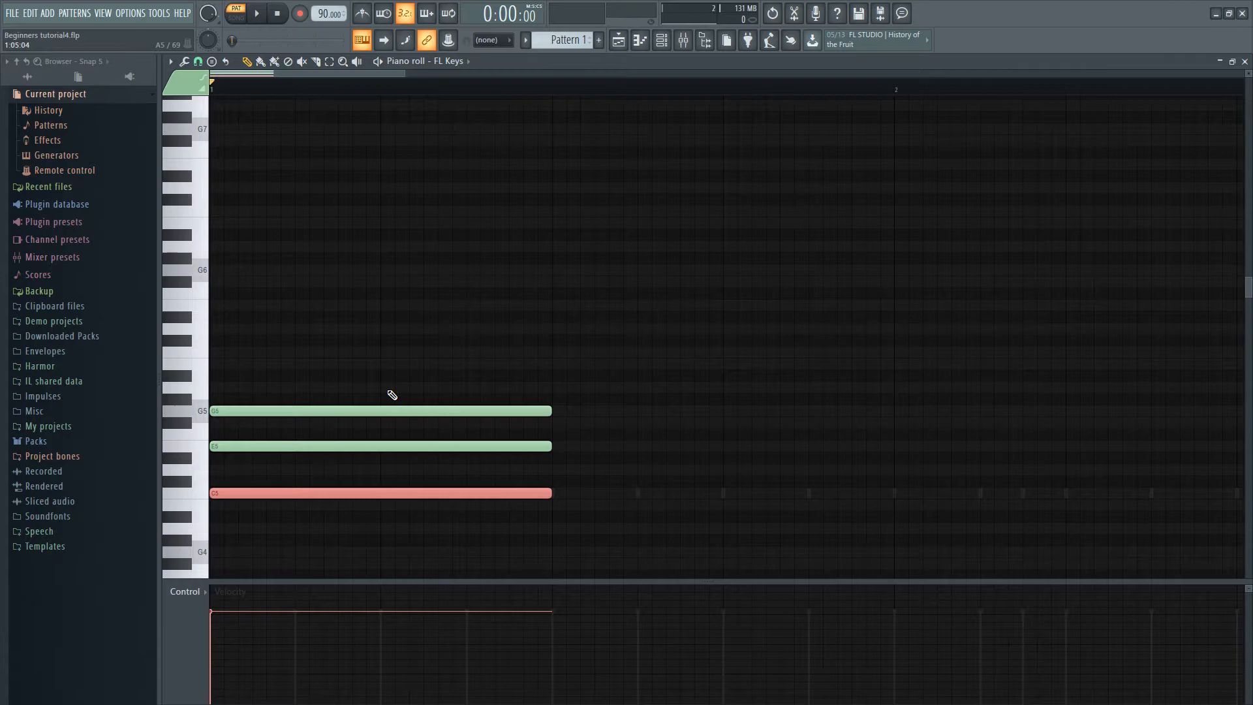
pyautogui.keyDown('ctrl'); pyautogui.click(555, 303); pyautogui.keyUp('ctrl')
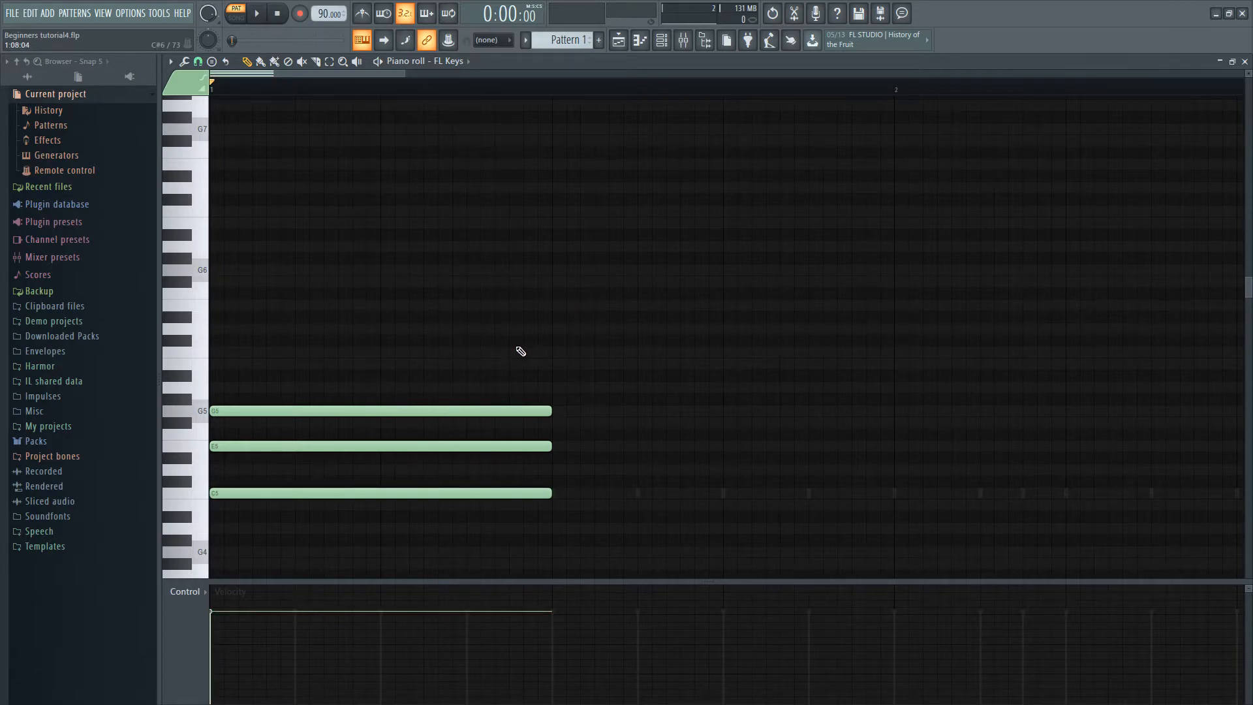
# Step: Listen to the restored C5, E5 and G5 chord
pyautogui.scroll(-2, 519, 350)
pyautogui.scroll(2, 519, 346)
pyautogui.scroll(1, 522, 268)
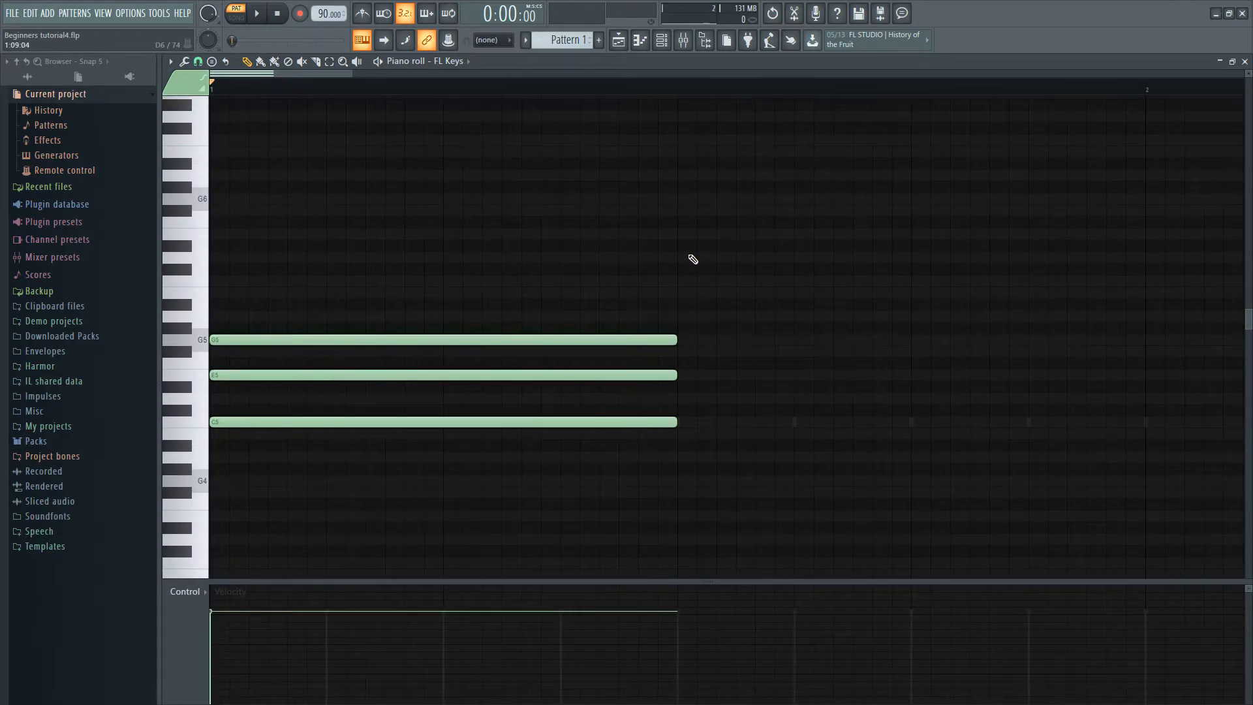
pyautogui.scroll(-1, 685, 421)
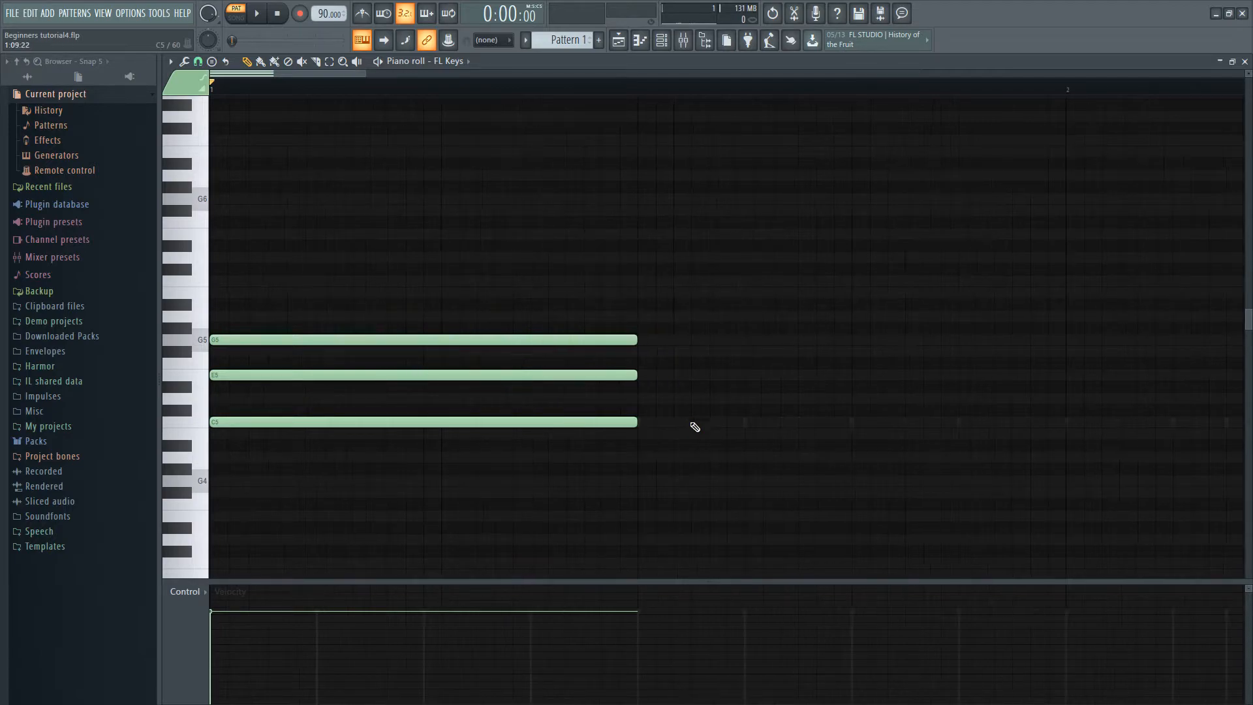
pyautogui.scroll(-2, 624, 489)
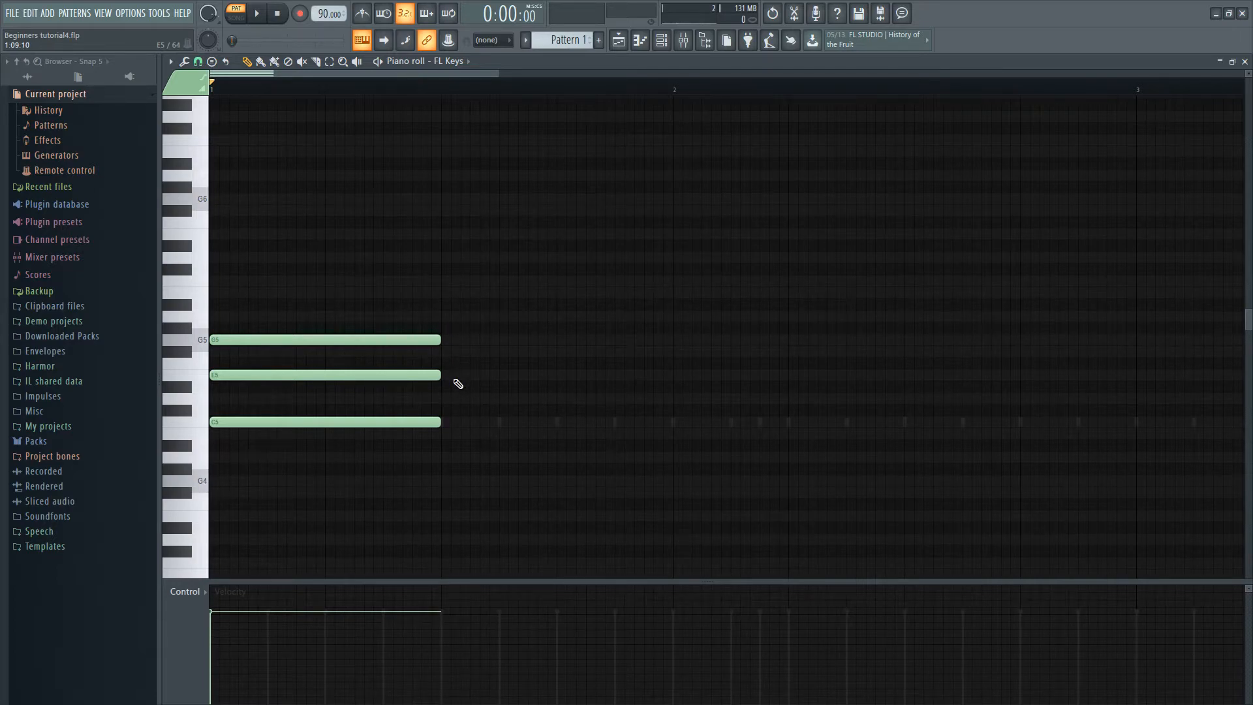
pyautogui.press('space')
pyautogui.press('space')
# Step: Replace the C5 and E5 notes with B5 and D6 above G5 and play the G major triad
pyautogui.rightClick(322, 422)
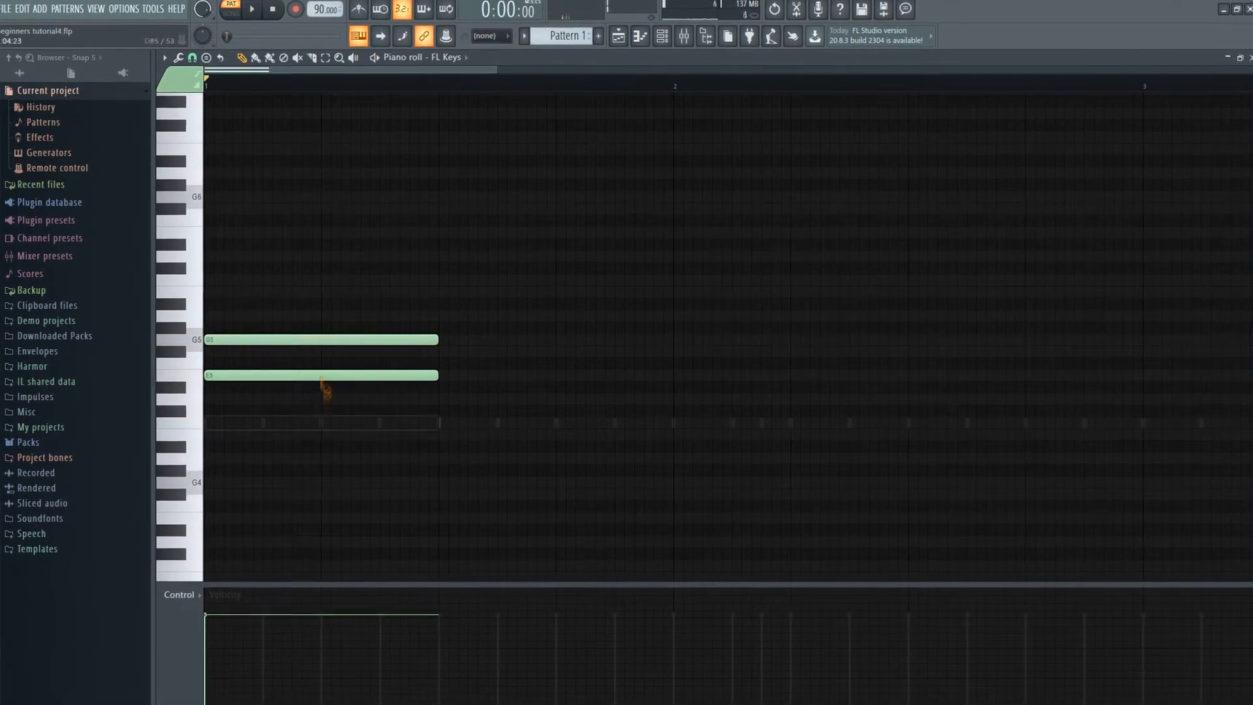
pyautogui.rightClick(320, 375)
pyautogui.click(222, 293)
pyautogui.click(222, 258)
pyautogui.press('space')
# Step: Add a second three-note chord directly after the first one
pyautogui.click(443, 275)
pyautogui.click(444, 311)
pyautogui.click(444, 350)
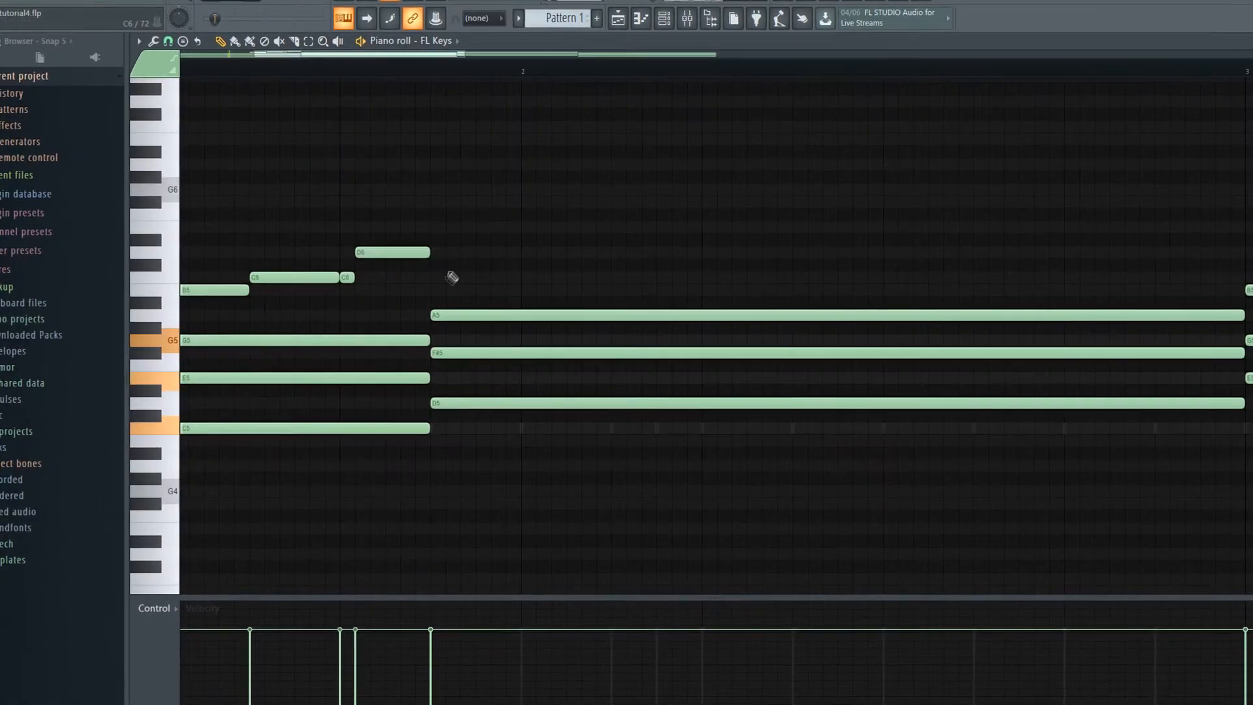
# Step: Play back the progression and add descending melody notes G6, F#6 and E6 above the third chord
pyautogui.press('space')
pyautogui.moveTo(914, 314); pyautogui.dragTo(607, 372)
pyautogui.press('space')
pyautogui.click(717, 261)
pyautogui.click(774, 272)
pyautogui.click(933, 298)
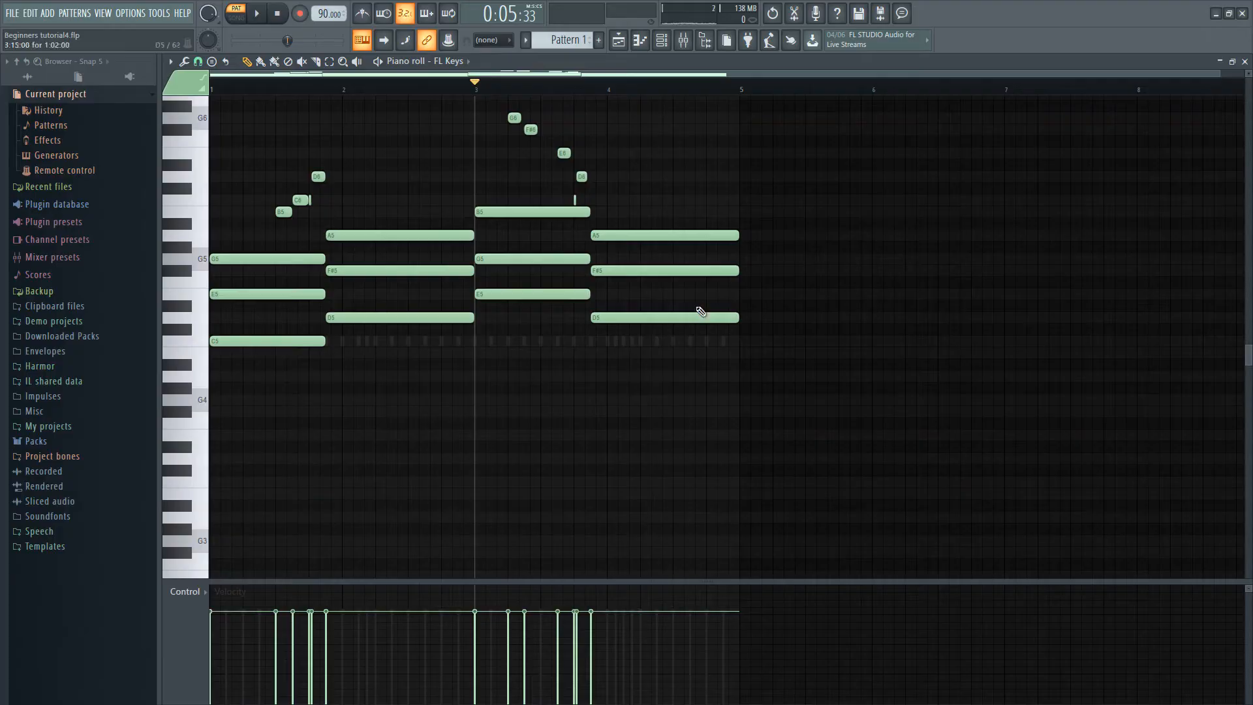
# Step: Duplicate the lowest note of each chord an octave down as bass notes C4, D4, E4 and D4, and play the result
pyautogui.moveTo(695, 301); pyautogui.dragTo(288, 453)
pyautogui.keyDown('ctrl'); pyautogui.keyDown('shift'); pyautogui.click(509, 297); pyautogui.keyUp('shift'); pyautogui.keyUp('ctrl')
pyautogui.keyDown('shift'); pyautogui.click(424, 321); pyautogui.keyUp('shift')
pyautogui.hotkey('ctrl', 'Down')
pyautogui.press('space')
pyautogui.hotkey('ctrl', 'd')
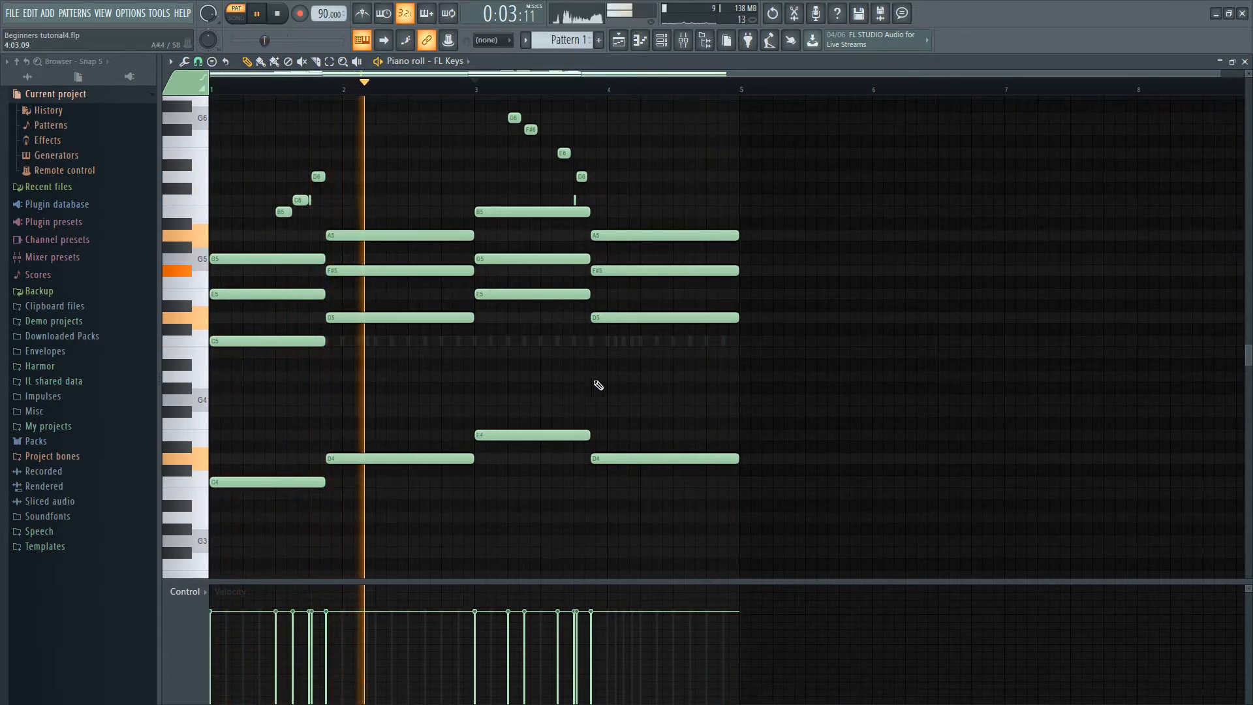
# Step: Fill the first bar of the empty Pattern 2 with four consecutive one-beat G5 notes
pyautogui.scroll(3, 542, 388)
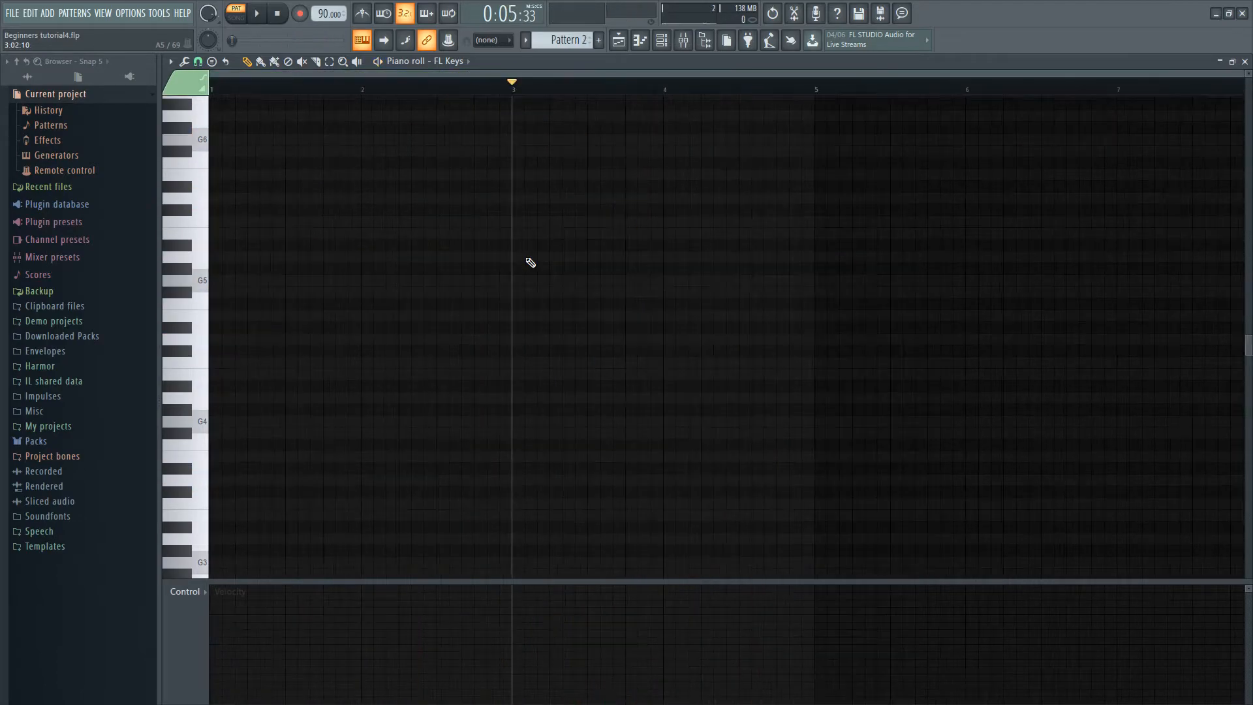
pyautogui.scroll(3, 440, 316)
pyautogui.scroll(1, 715, 338)
pyautogui.scroll(-2, 583, 371)
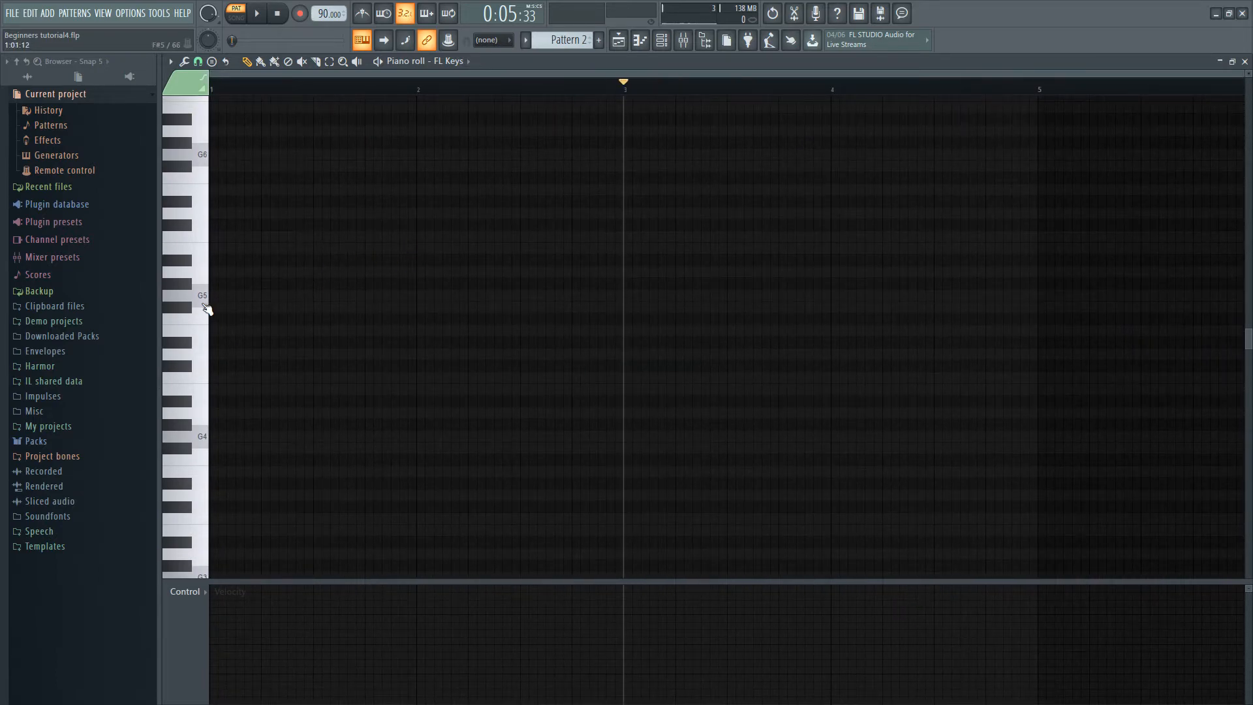
pyautogui.click(318, 295)
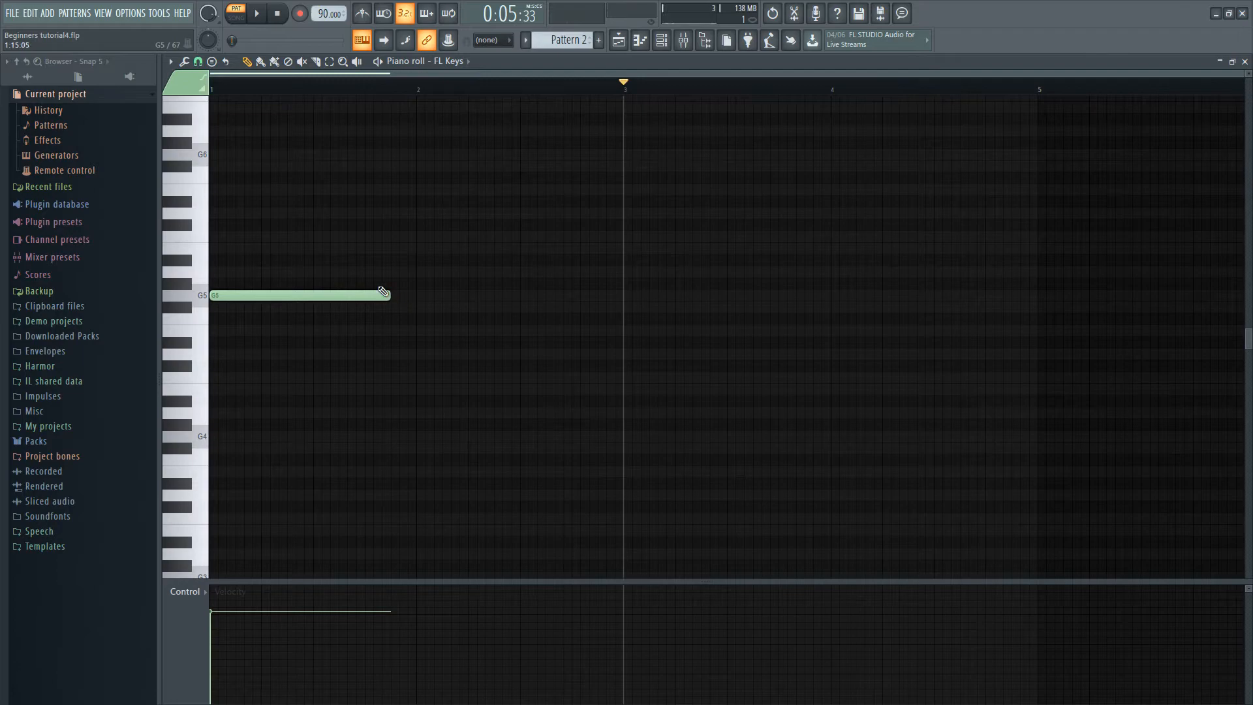
pyautogui.scroll(2, 244, 291)
pyautogui.moveTo(329, 295); pyautogui.dragTo(326, 292)
pyautogui.click(418, 291)
pyautogui.click(531, 291)
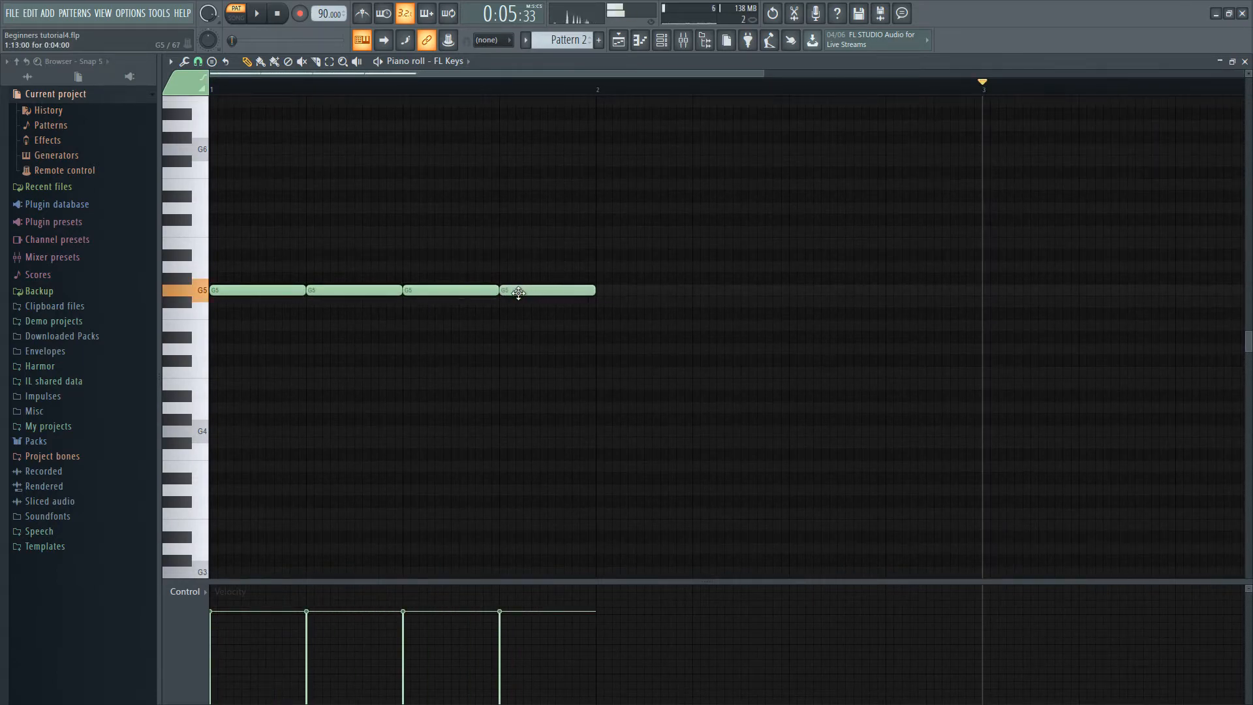
# Step: Add a descending line under the G5 notes with one-beat E5 and D5 and a two-beat C5, and play it back
pyautogui.scroll(-1, 646, 352)
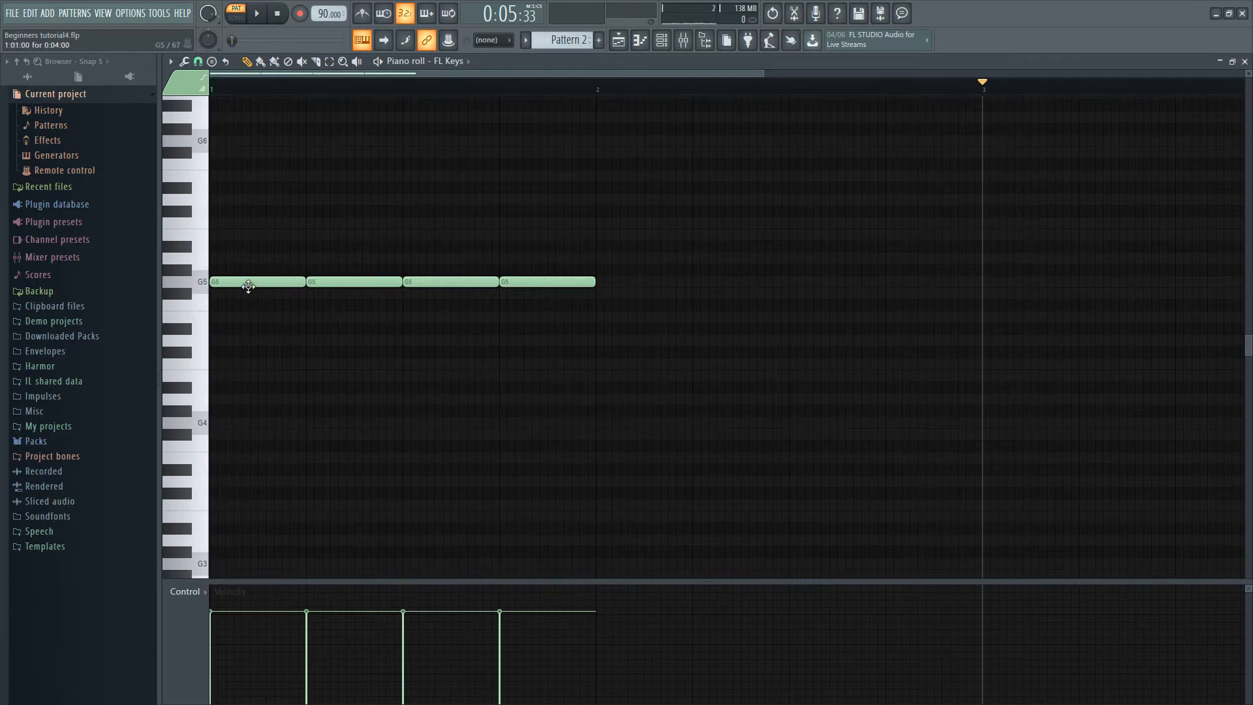
pyautogui.click(220, 317)
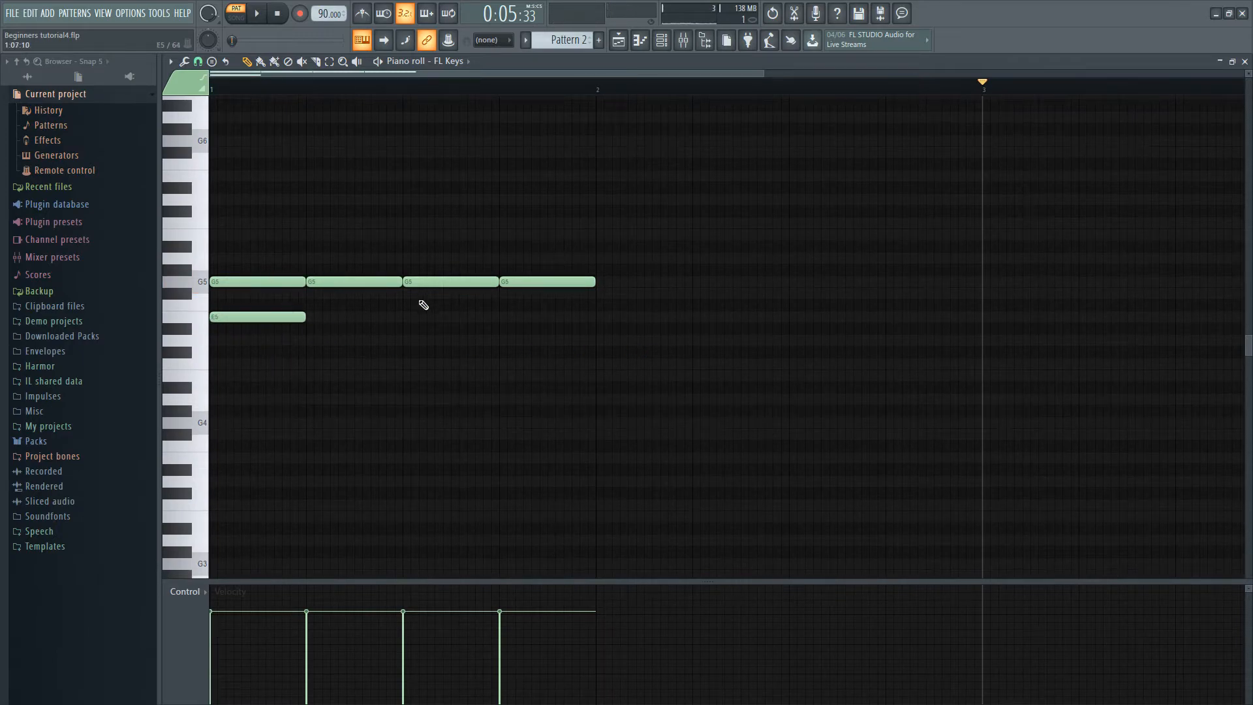
pyautogui.click(315, 340)
pyautogui.click(411, 364)
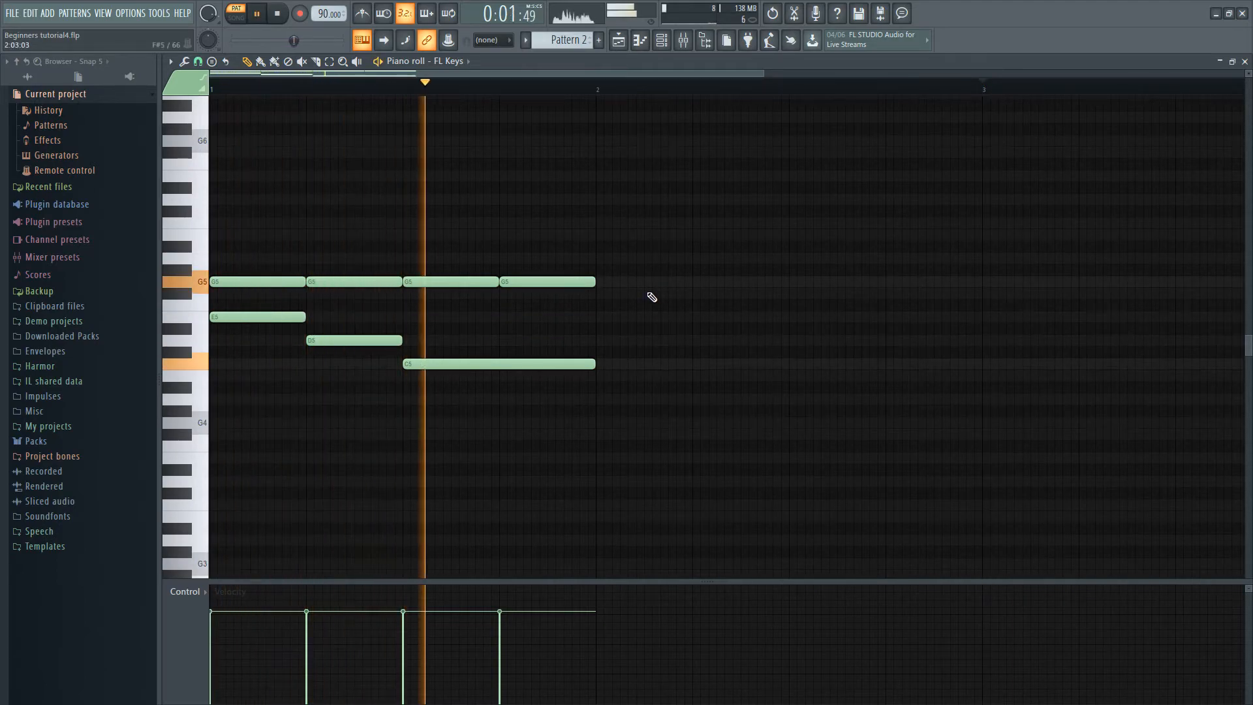
pyautogui.press('space')
# Step: Remove the repeated G5 notes and duplicate the descending line a fifth higher as B5, A5 and G5
pyautogui.moveTo(565, 296); pyautogui.dragTo(258, 279)
pyautogui.moveTo(656, 280)
pyautogui.mouseDown()
pyautogui.moveTo(248, 424)
pyautogui.moveTo(244, 404)
pyautogui.mouseUp()
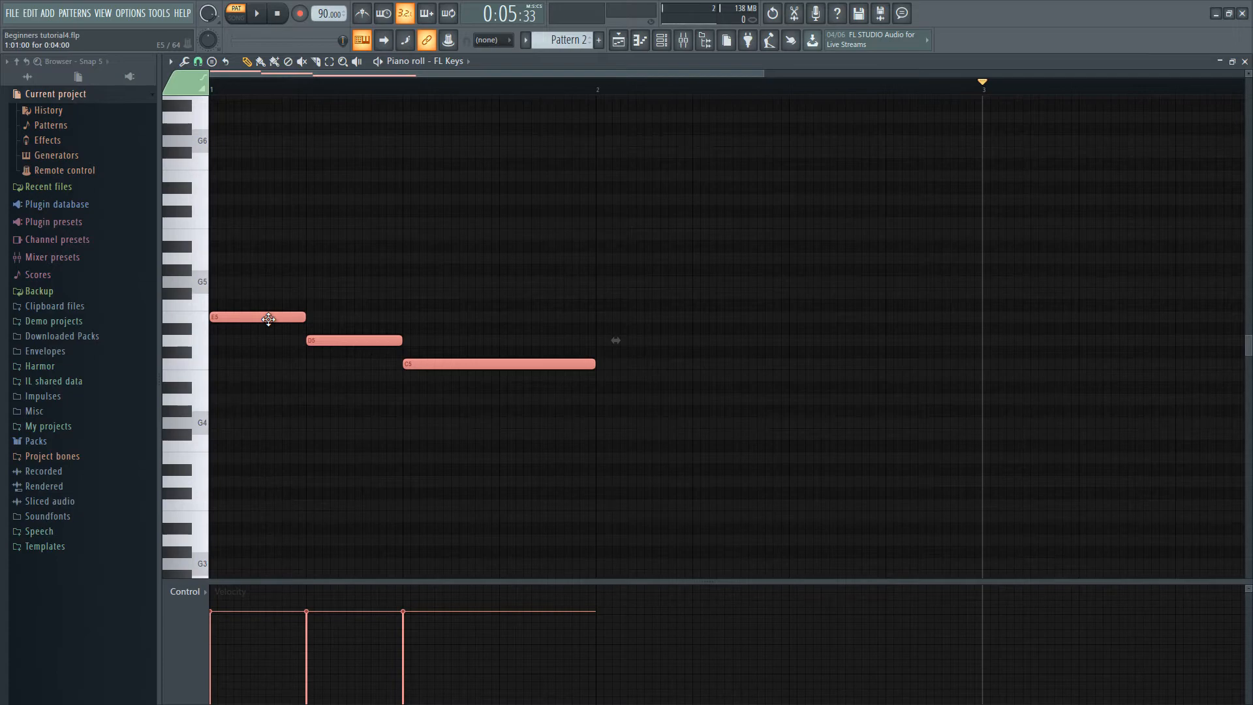
pyautogui.moveTo(238, 317); pyautogui.dragTo(228, 229)
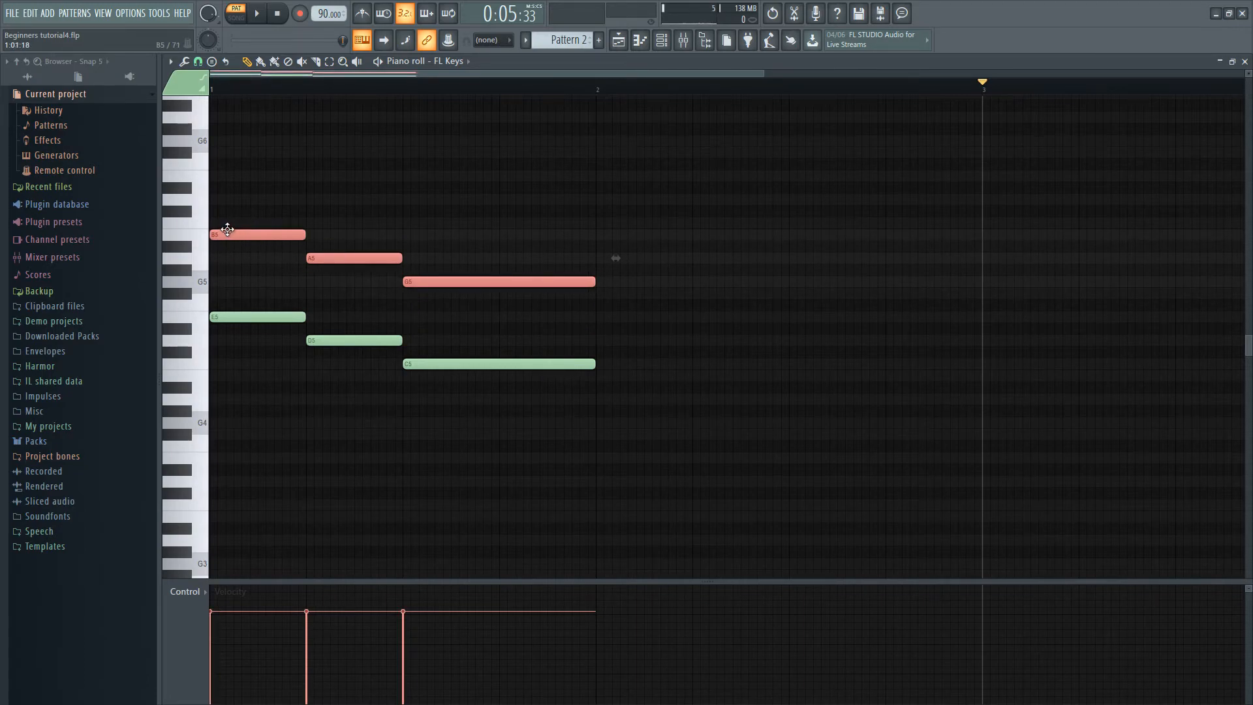
pyautogui.hotkey('ctrl', 'd')
# Step: Play back the two parallel lines briefly and return playback to the start
pyautogui.press('space')
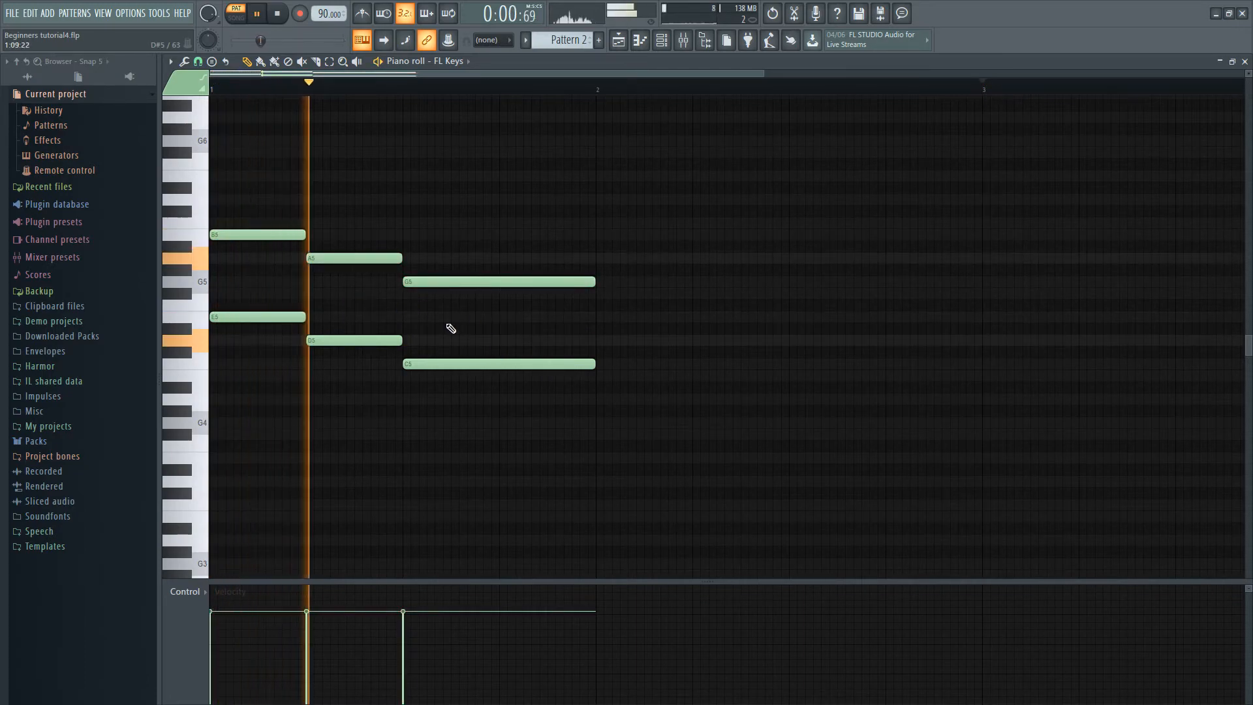
pyautogui.press('space')
pyautogui.scroll(-2, 560, 266)
pyautogui.click(277, 13)
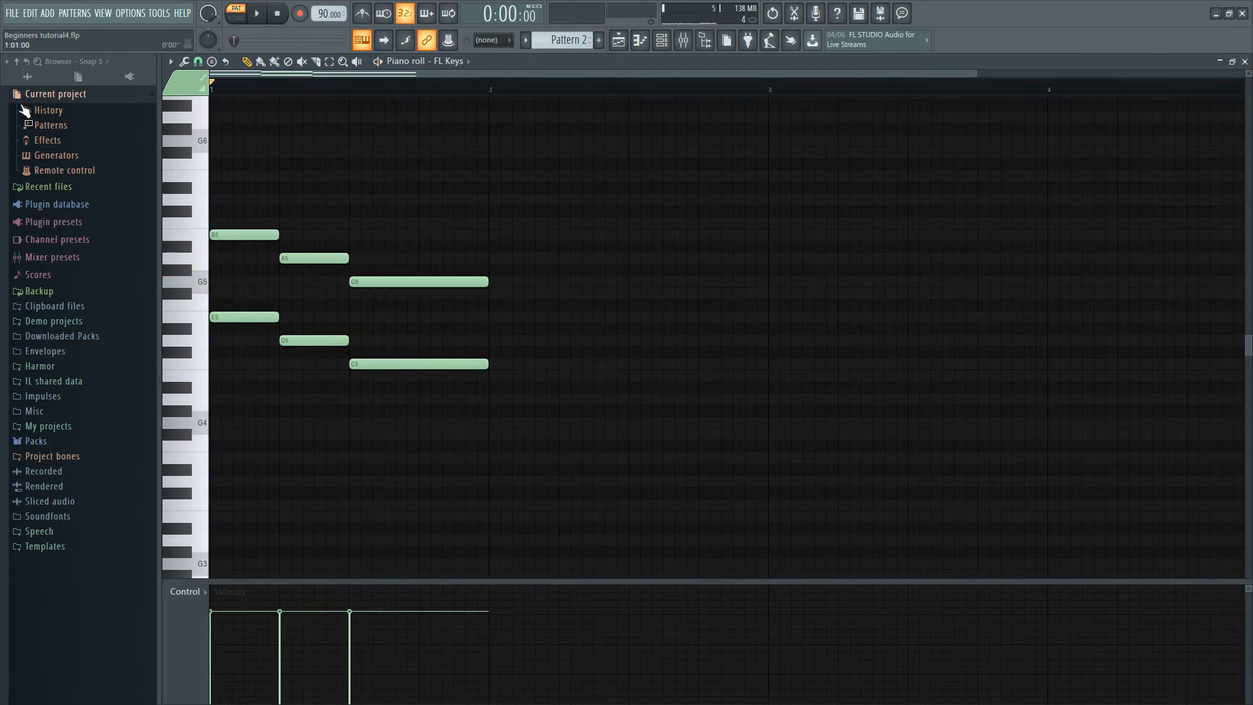
# Step: Shorten the G5 and C5 notes to one beat and add one-beat F#5 and B4 on the fourth beat
pyautogui.scroll(1, 307, 279)
pyautogui.moveTo(604, 274); pyautogui.dragTo(566, 366)
pyautogui.moveTo(584, 284); pyautogui.dragTo(531, 293)
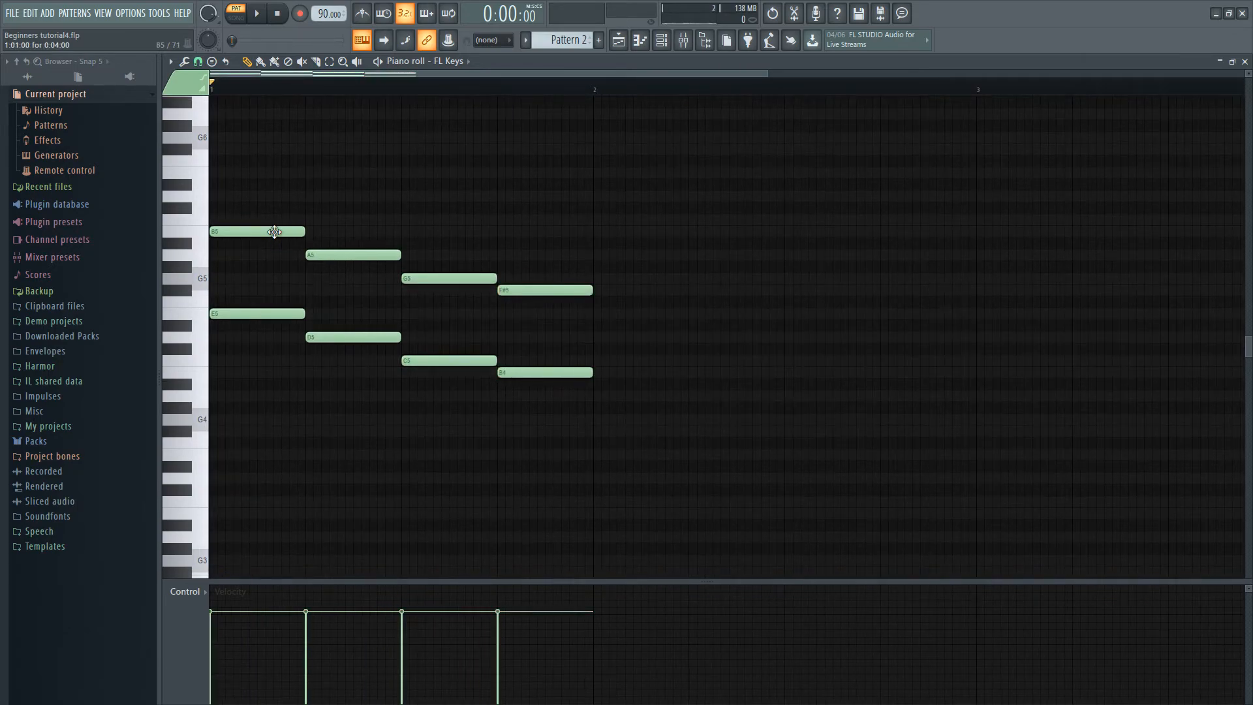
# Step: Complete the four triads with one-beat middle notes G5, F#5, E5 and D5
pyautogui.click(238, 279)
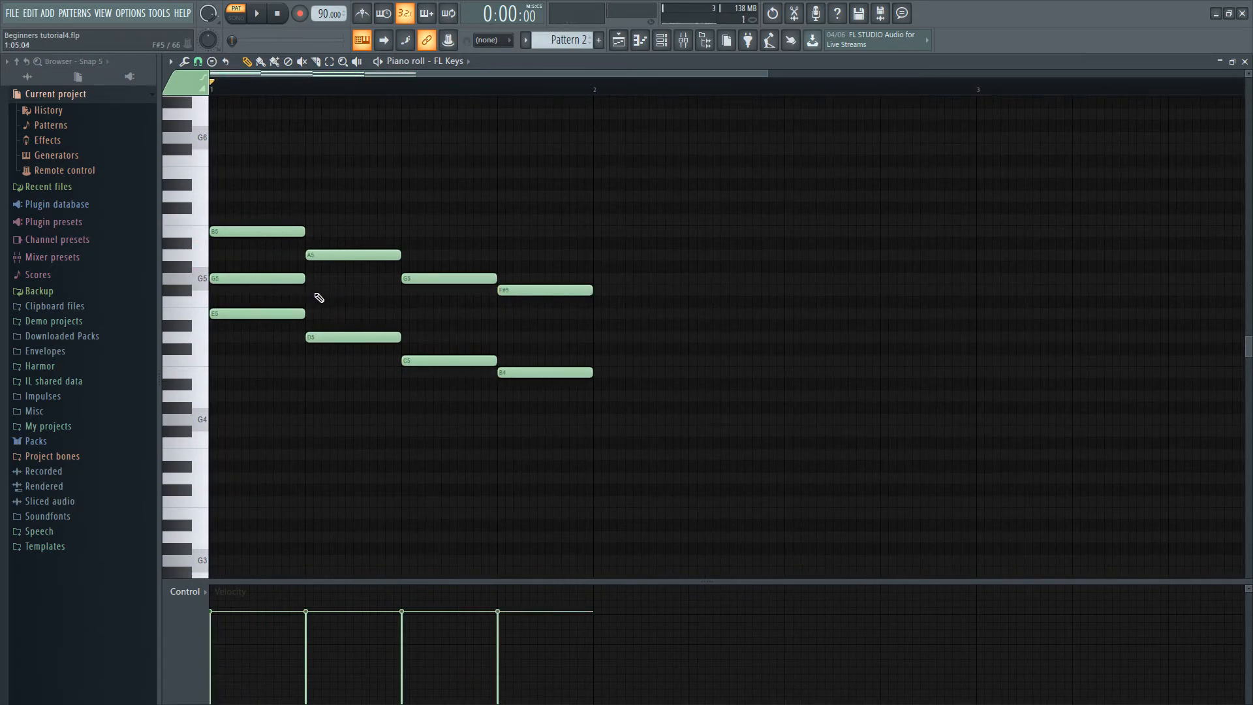
pyautogui.click(311, 291)
pyautogui.click(408, 314)
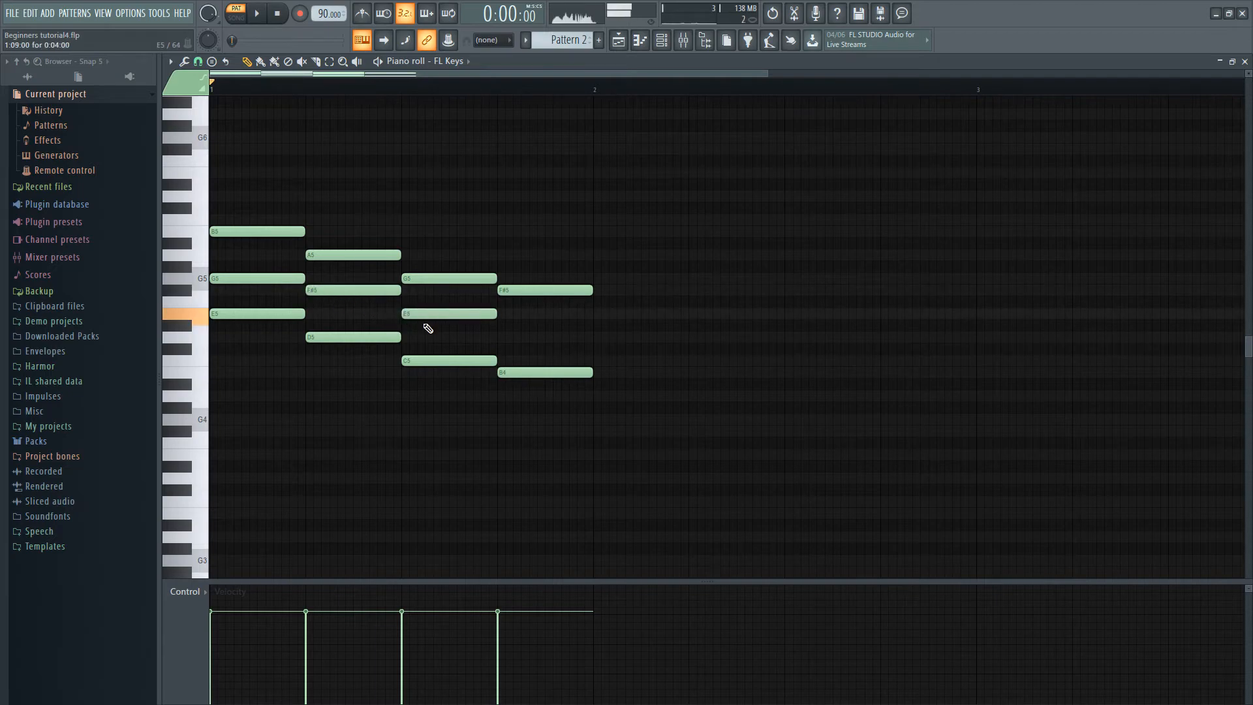
pyautogui.click(501, 337)
# Step: Copy the fourth-beat chord to the start of bar 2, one scale step lower as A4, C5 and E5
pyautogui.moveTo(615, 271); pyautogui.dragTo(530, 383)
pyautogui.keyDown('ctrl'); pyautogui.click(671, 323); pyautogui.keyUp('ctrl')
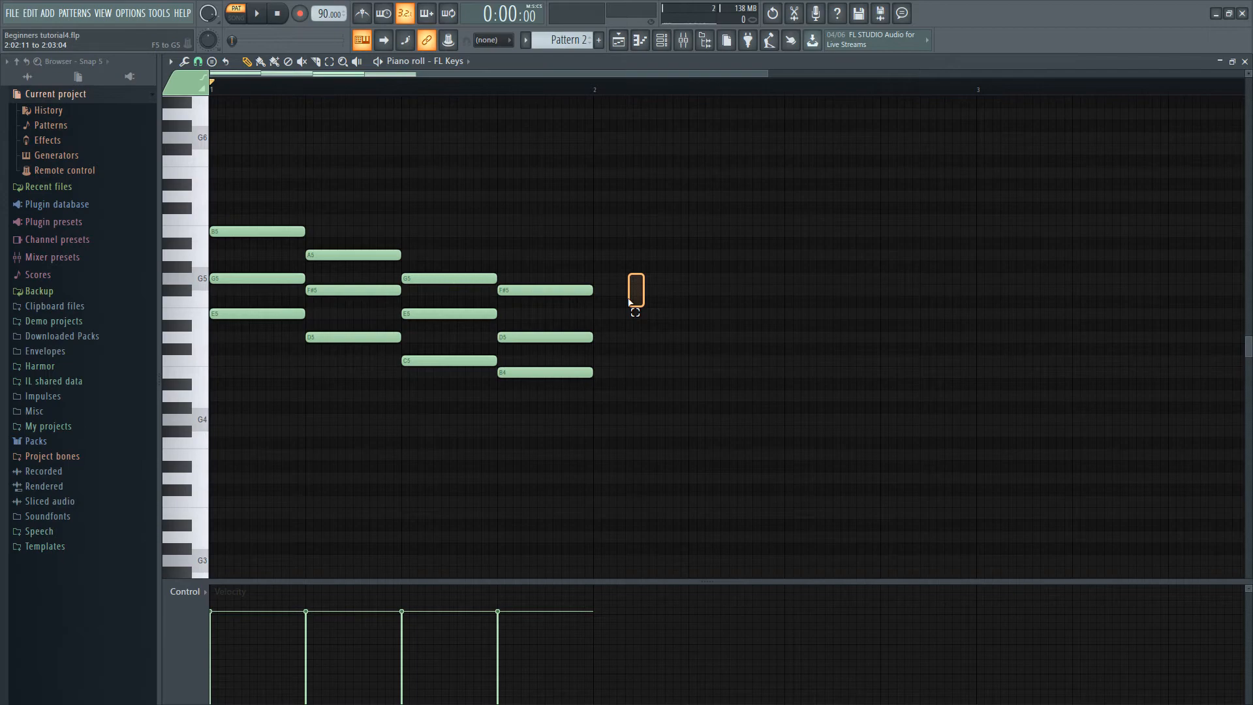
pyautogui.moveTo(630, 302); pyautogui.dragTo(500, 379)
pyautogui.moveTo(535, 339); pyautogui.dragTo(631, 358)
pyautogui.keyDown('ctrl'); pyautogui.click(764, 355); pyautogui.keyUp('ctrl')
# Step: Start playback and lengthen the three notes of the bar 2 chord to a full bar
pyautogui.moveTo(754, 281); pyautogui.dragTo(674, 422)
pyautogui.press('space')
pyautogui.moveTo(695, 358); pyautogui.dragTo(991, 370)
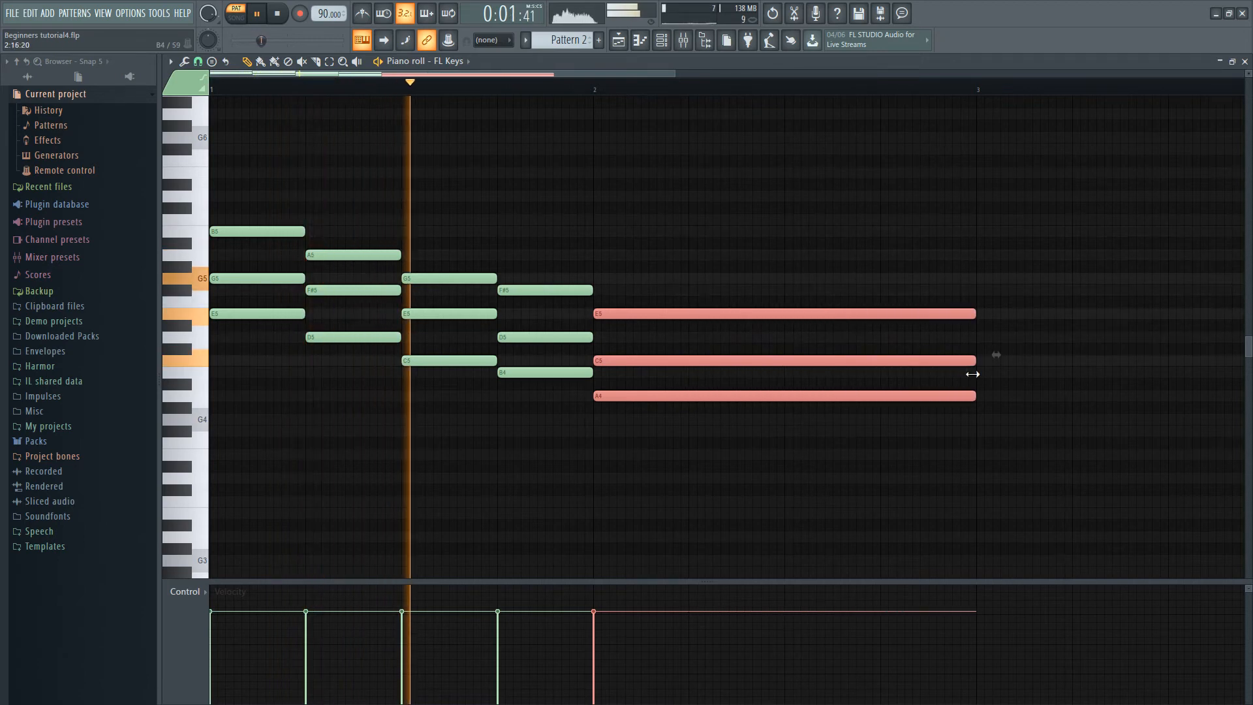
# Step: Deselect the bar 2 chord, listen to the progression, and stop with the playhead at the start of bar 2
pyautogui.keyDown('ctrl'); pyautogui.click(829, 447); pyautogui.keyUp('ctrl')
pyautogui.scroll(-1, 653, 450)
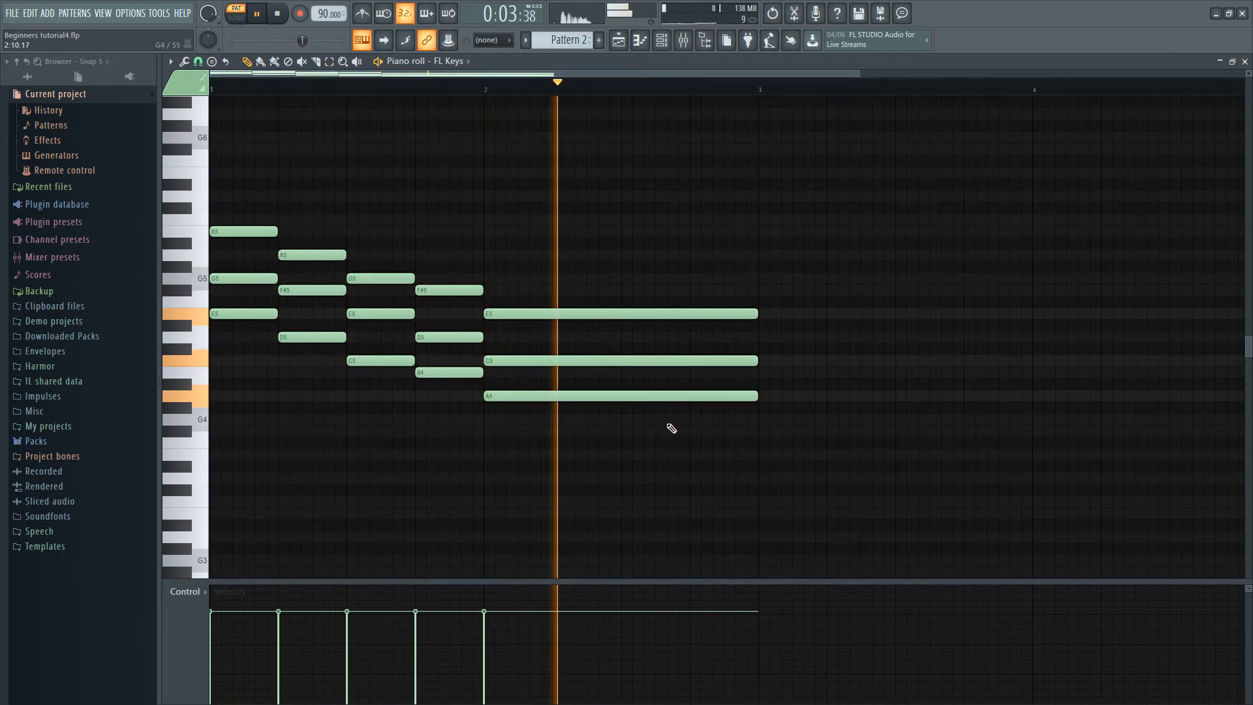
pyautogui.press('space')
pyautogui.click(489, 91)
pyautogui.scroll(-3, 391, 294)
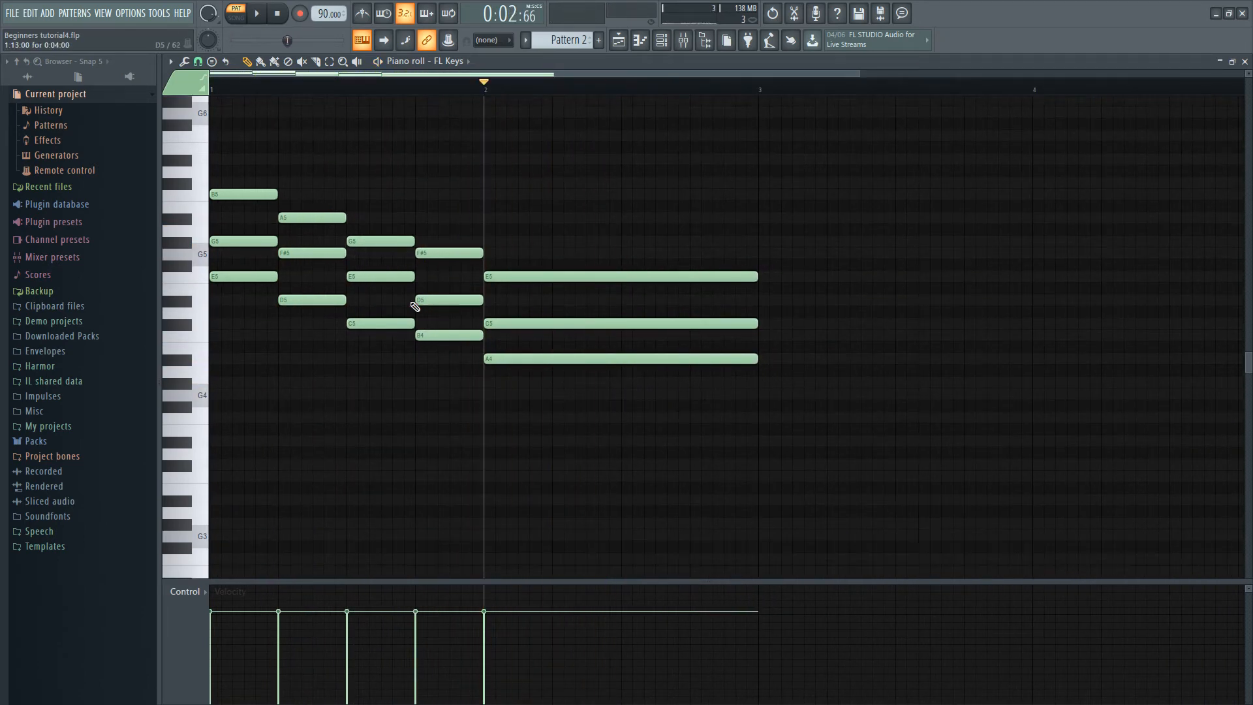
# Step: Copy the top voice of all five chords downward as a bass line on E4, D4, C4, B3 and A3
pyautogui.moveTo(237, 202); pyautogui.dragTo(368, 291)
pyautogui.keyDown('ctrl'); pyautogui.click(373, 208); pyautogui.keyUp('ctrl')
pyautogui.keyDown('ctrl'); pyautogui.click(448, 269); pyautogui.keyUp('ctrl')
pyautogui.keyDown('ctrl'); pyautogui.click(551, 290); pyautogui.keyUp('ctrl')
pyautogui.moveTo(244, 209); pyautogui.dragTo(207, 352)
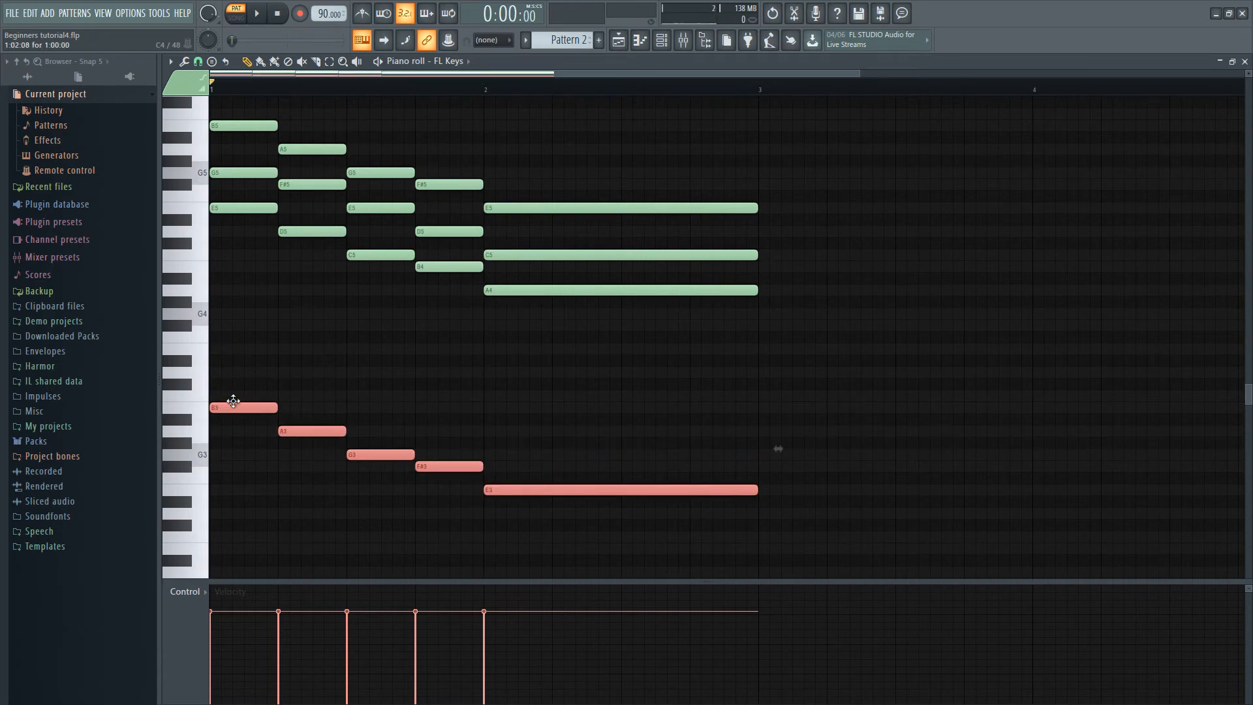
pyautogui.moveTo(239, 399); pyautogui.dragTo(235, 362)
pyautogui.hotkey('ctrl', 'z')
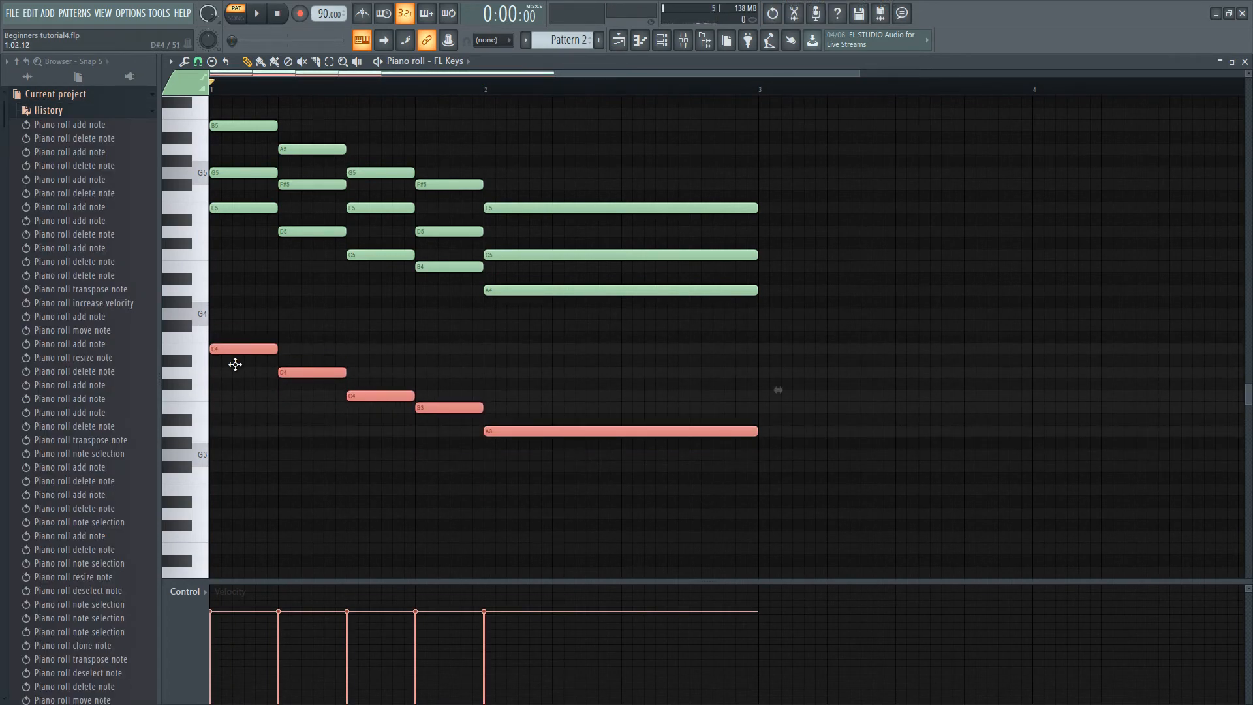
# Step: Deselect the bass notes and listen to the descending chords with their new bass line
pyautogui.press('space')
pyautogui.keyDown('ctrl'); pyautogui.click(381, 333); pyautogui.keyUp('ctrl')
pyautogui.scroll(3, 482, 364)
pyautogui.scroll(-1, 848, 331)
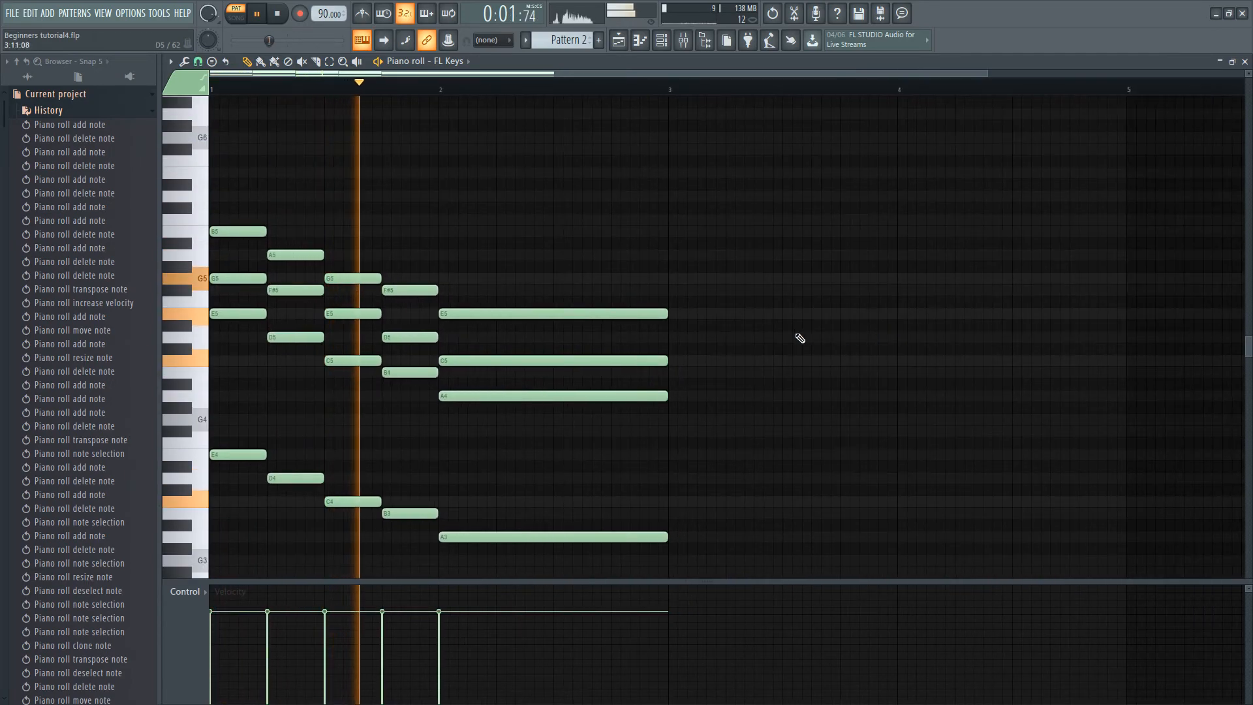
pyautogui.scroll(-3, 679, 326)
pyautogui.press('space')
# Step: Set the tempo to 70 BPM, play the progression at that speed and stop playback
pyautogui.scroll(3, 379, 365)
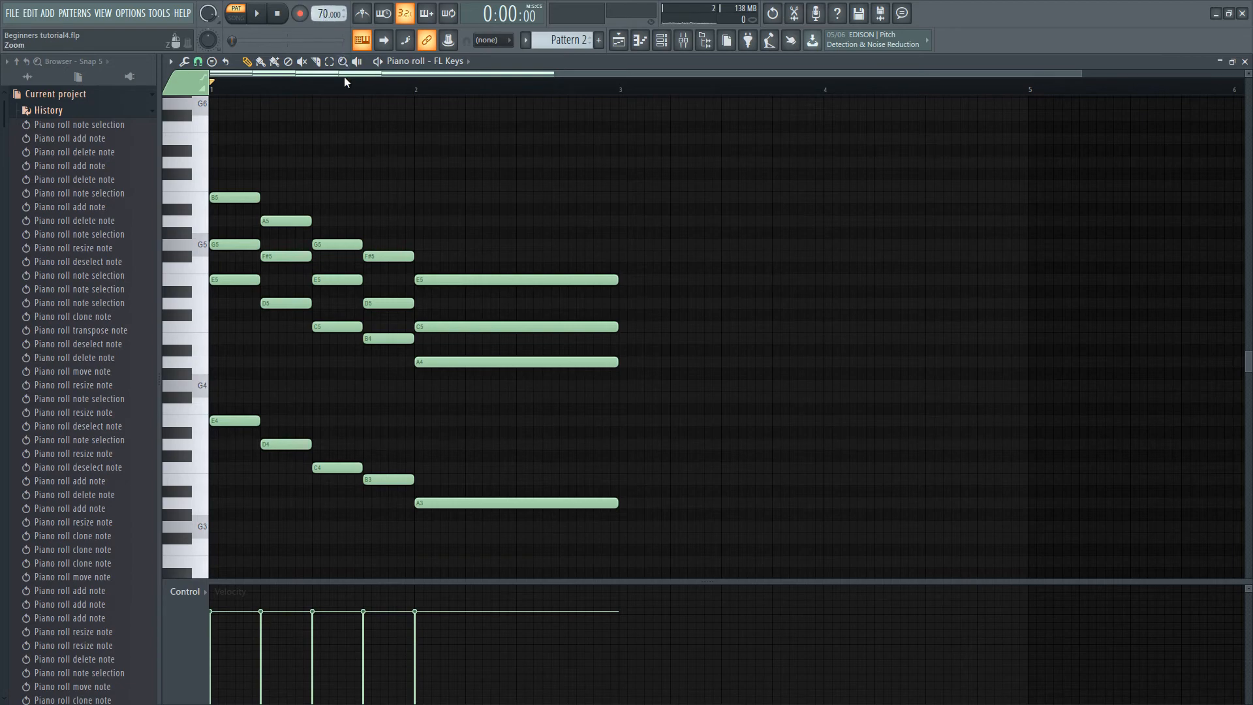
pyautogui.press('space')
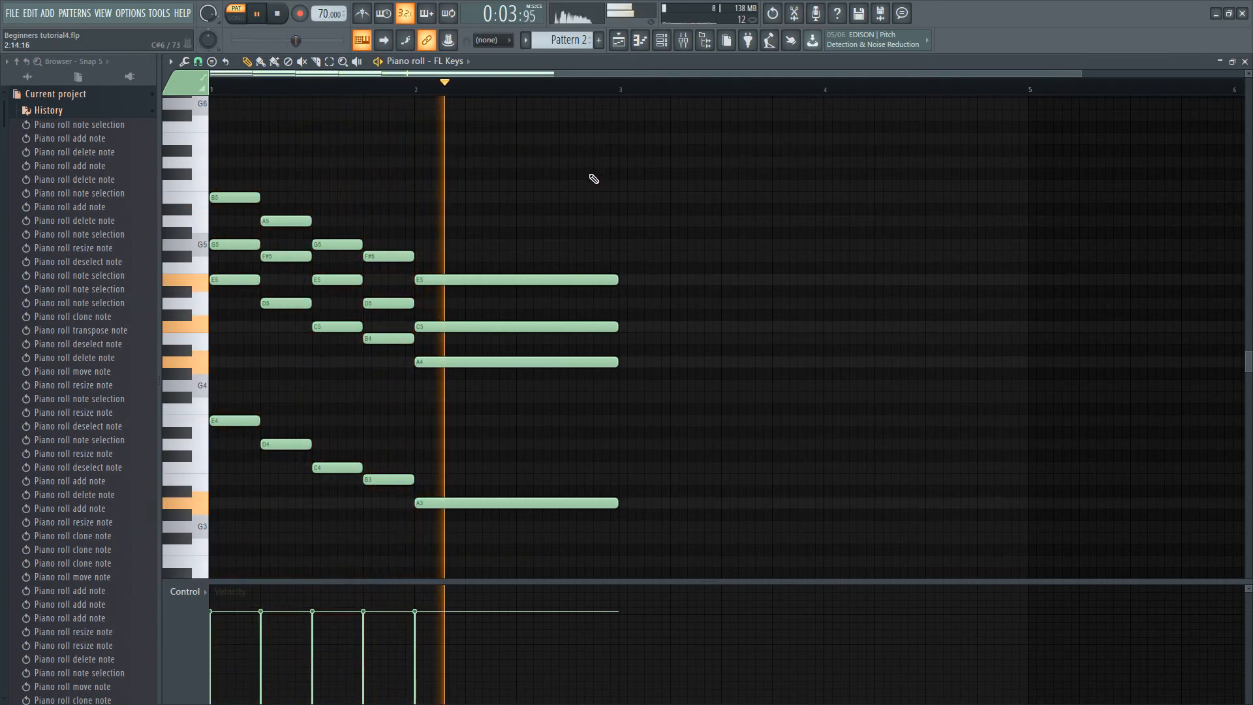
pyautogui.click(279, 15)
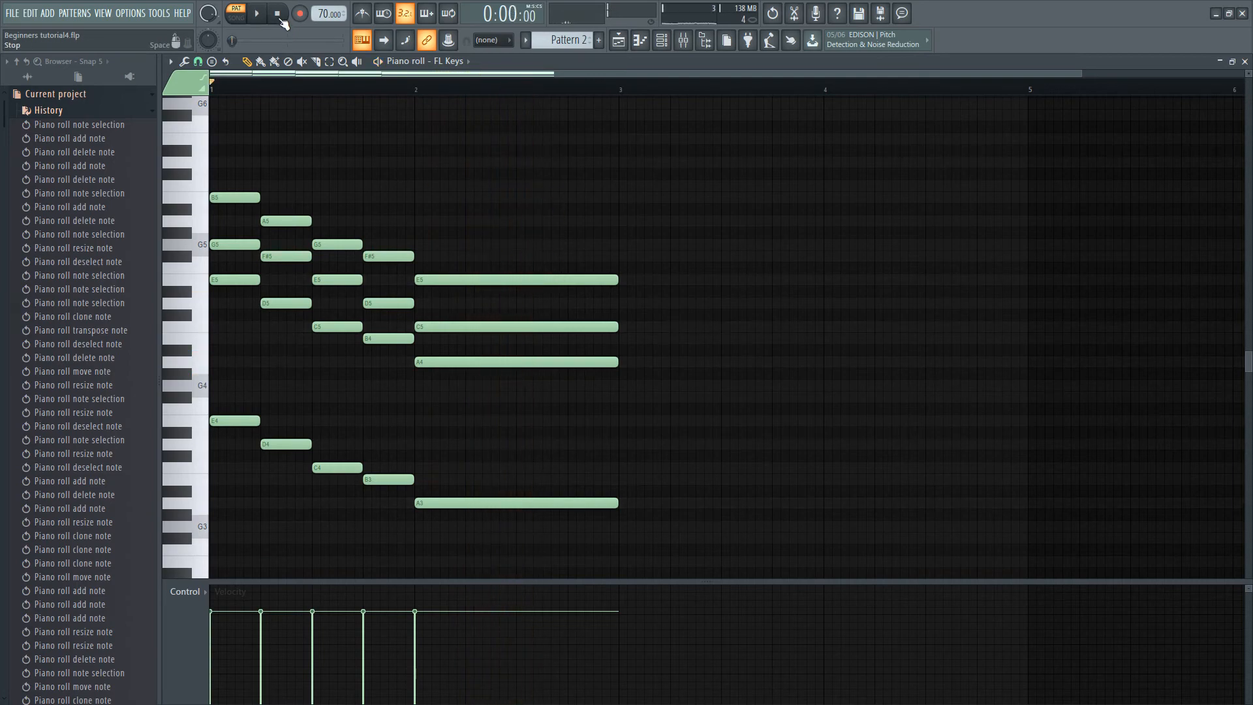
# Step: Set the tempo to 90 BPM and go to Pattern 1 in the channel rack
pyautogui.rightClick(327, 14)
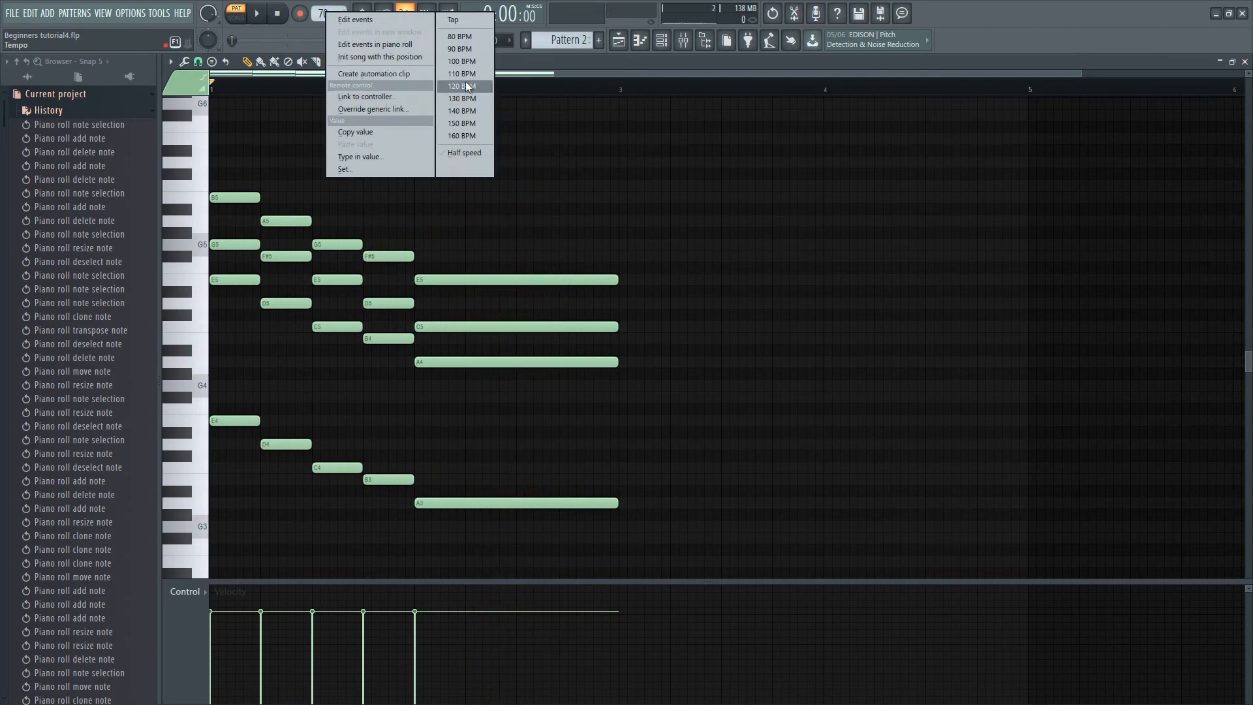
pyautogui.click(465, 92)
pyautogui.click(1246, 61)
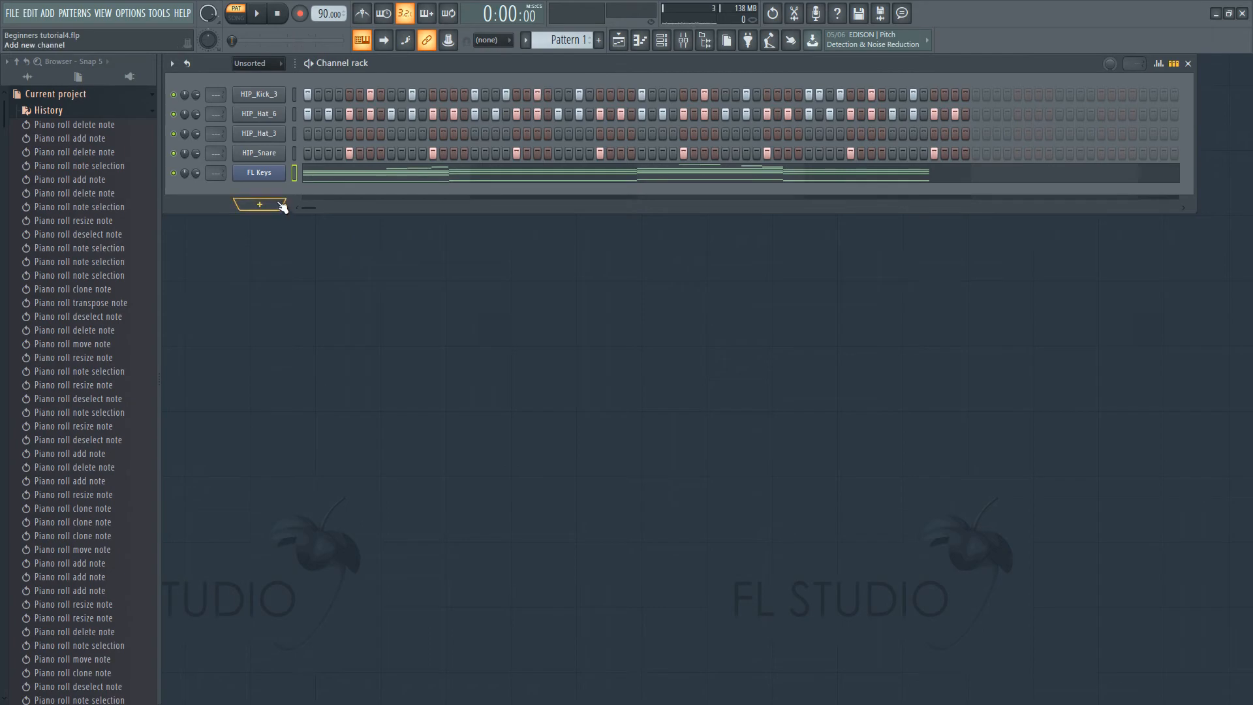
# Step: Collapse the browser history and replace the FL Keys channel's instrument with Sytrus
pyautogui.click(83, 112)
pyautogui.rightClick(268, 173)
pyautogui.moveTo(334, 275)
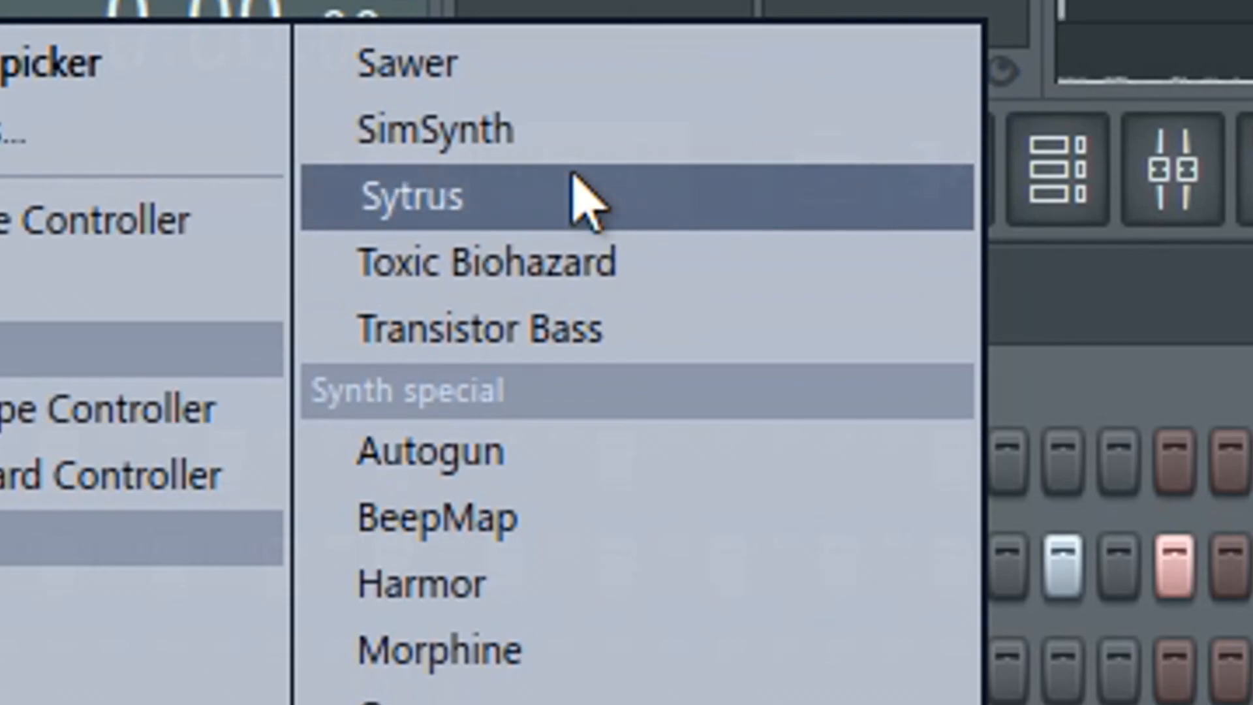
pyautogui.click(572, 45)
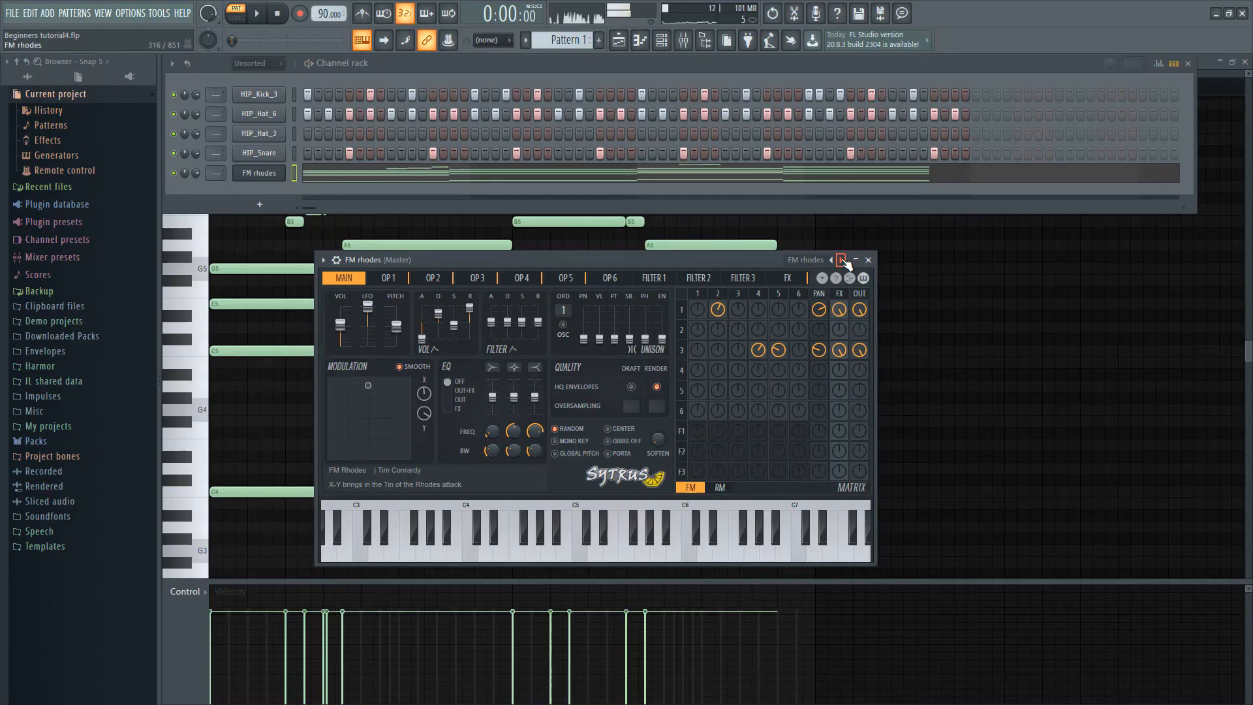
# Step: Play Pattern 1, switch Sytrus to the FM rhodes 2 preset and close the plugin window
pyautogui.press('space')
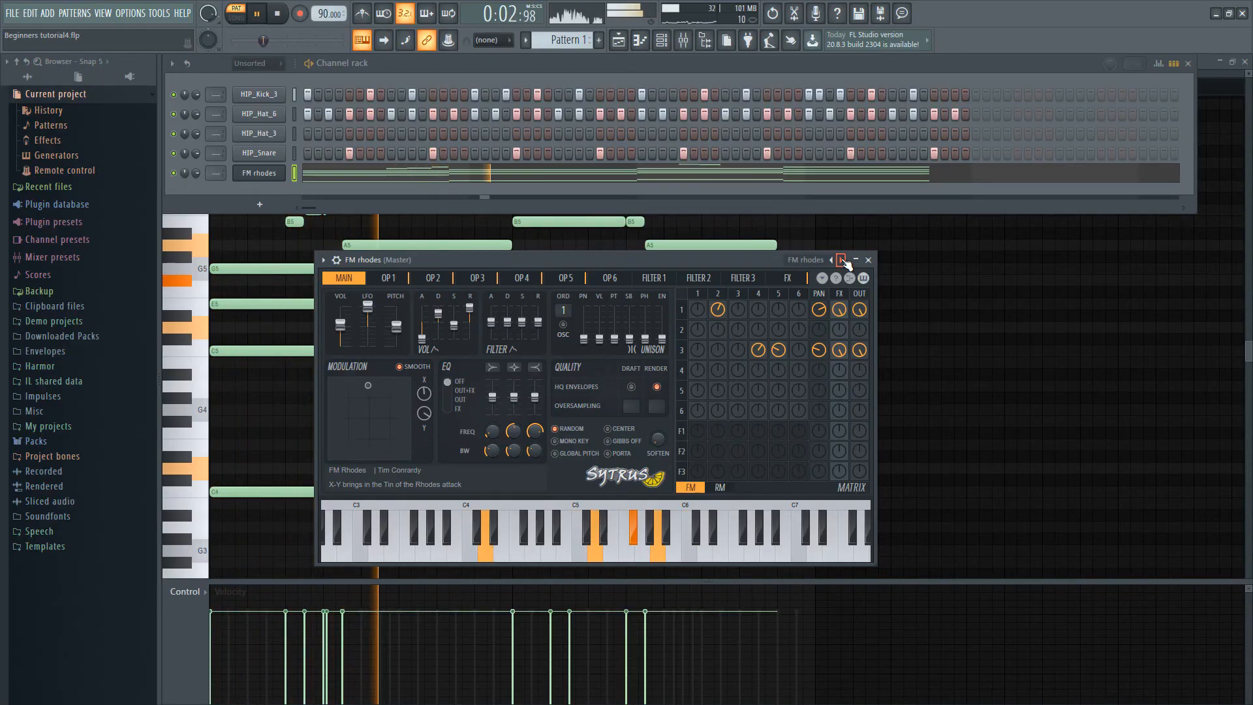
pyautogui.click(842, 260)
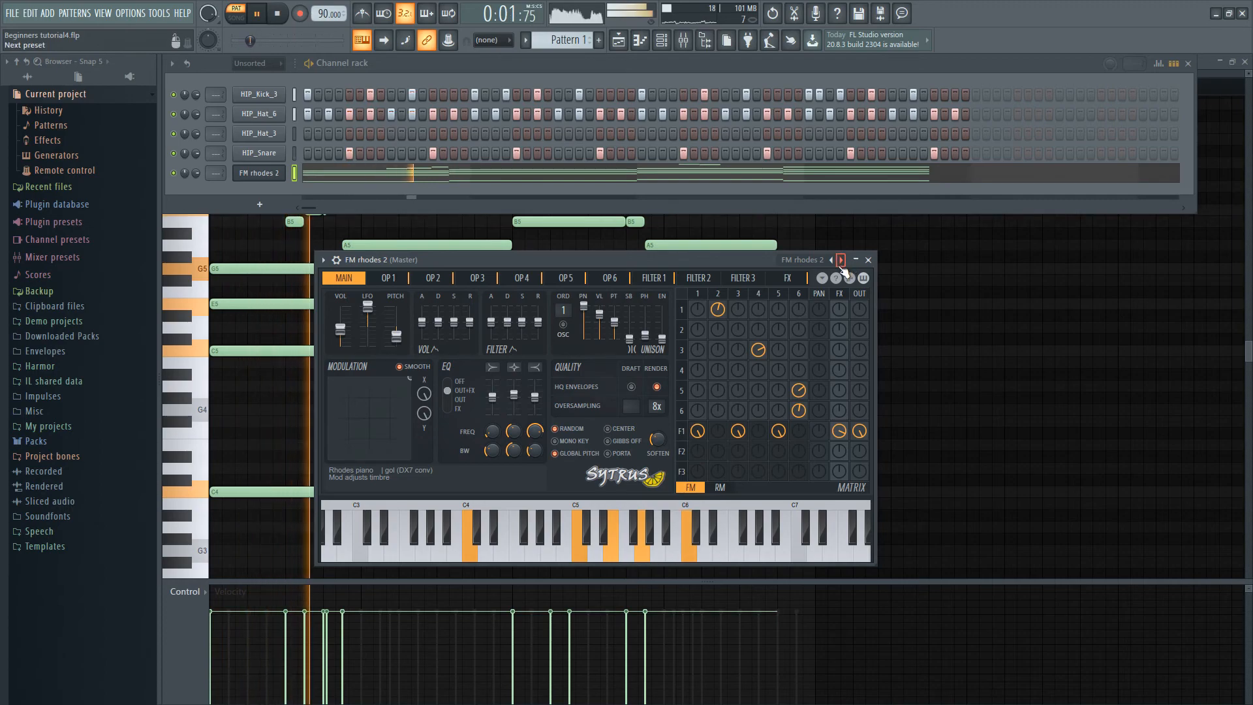
pyautogui.click(869, 259)
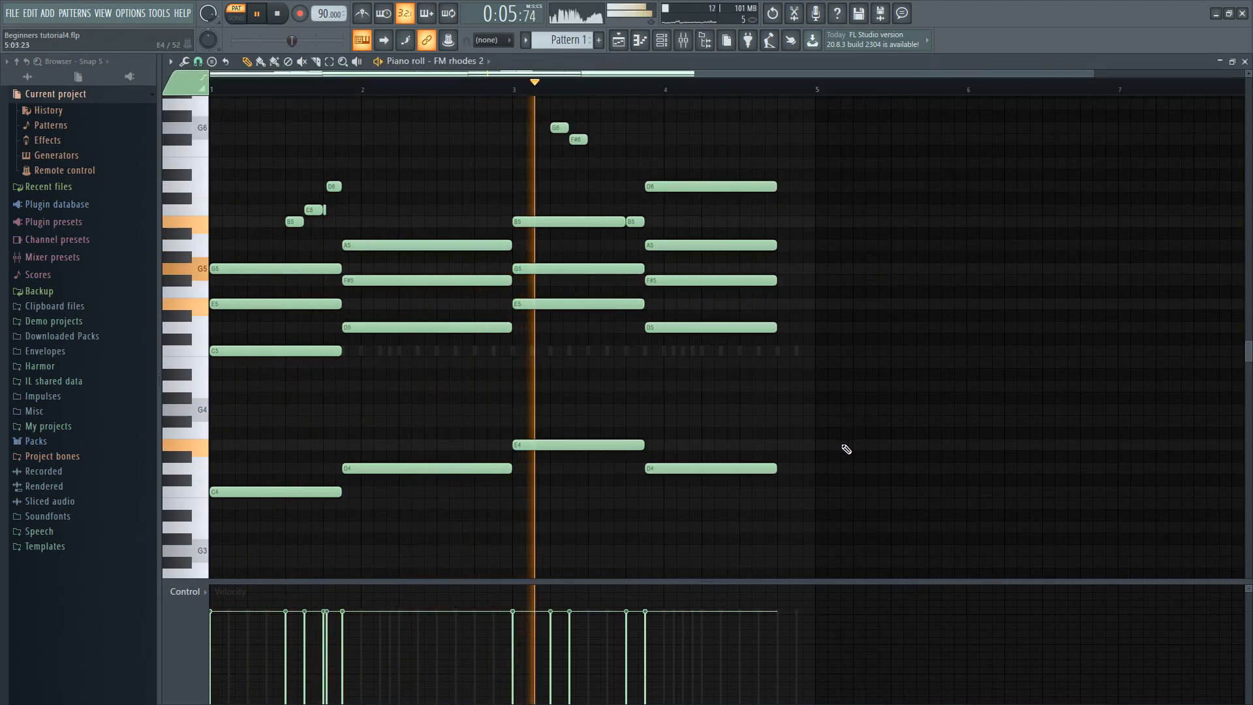
# Step: Listen to the chords and melody with the new sound, replaying from bar 3, and close the piano roll
pyautogui.scroll(-1, 845, 444)
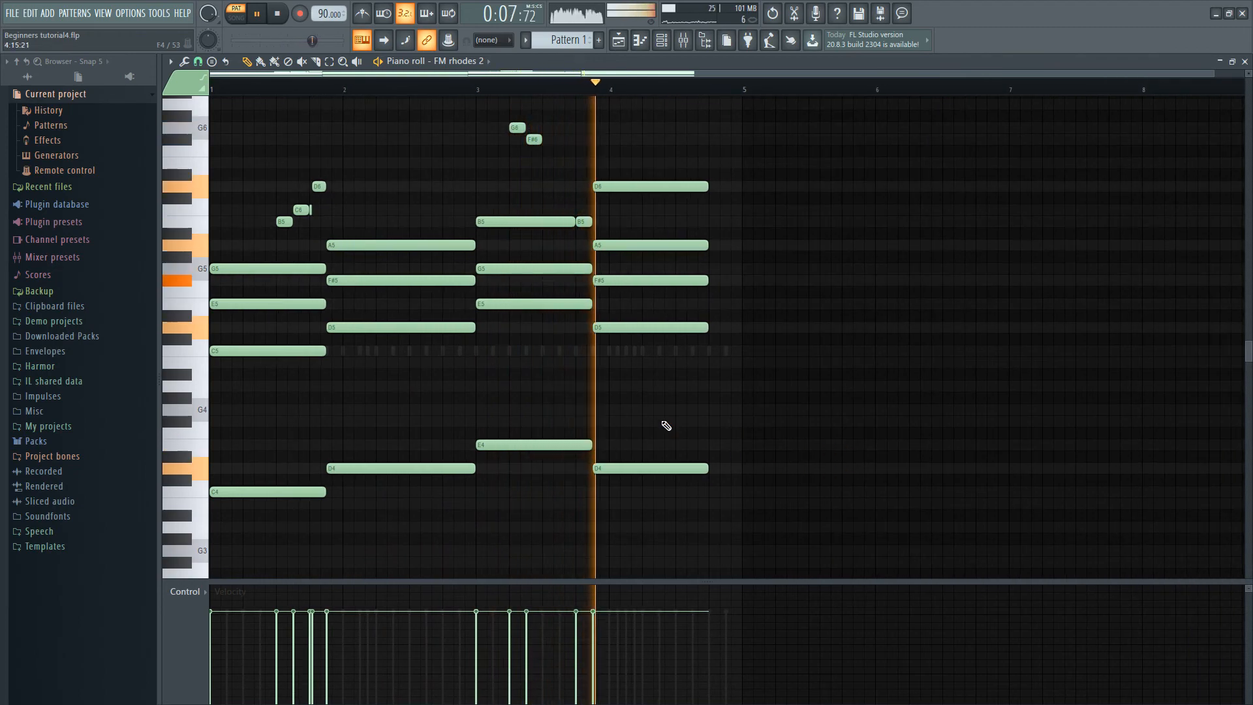
pyautogui.scroll(2, 666, 425)
pyautogui.press('space')
pyautogui.click(383, 91)
pyautogui.press('space')
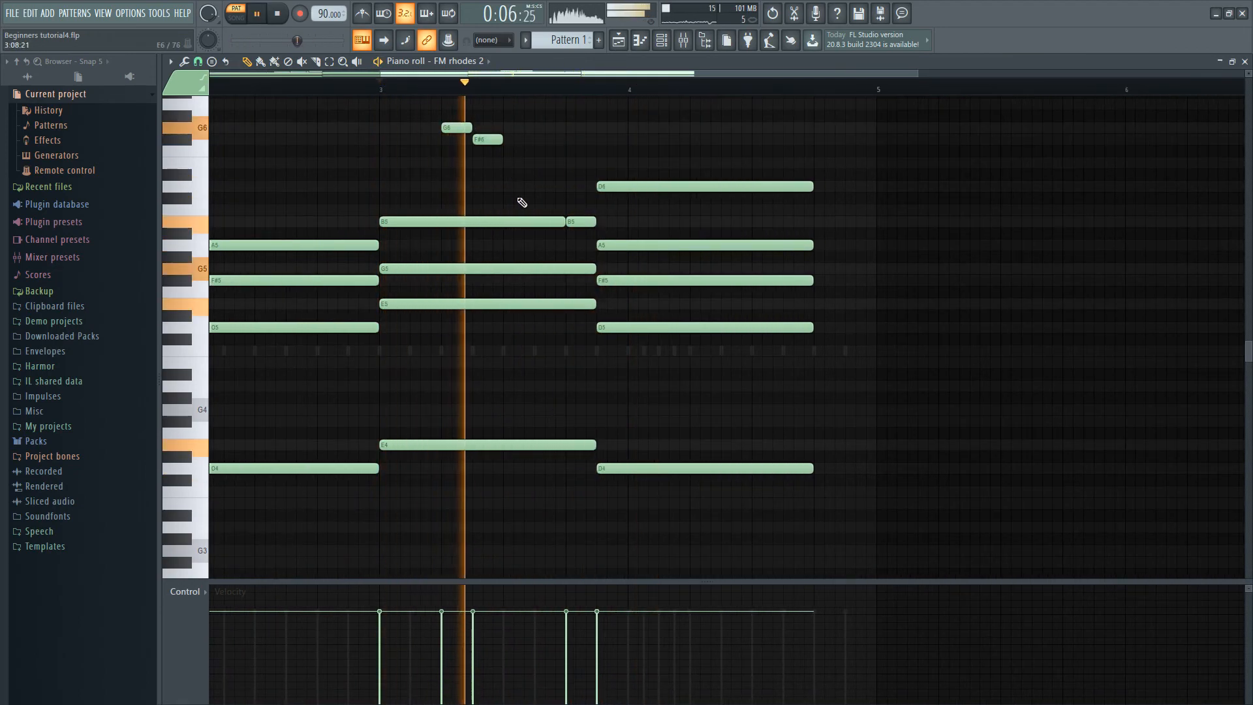
pyautogui.scroll(-2, 648, 423)
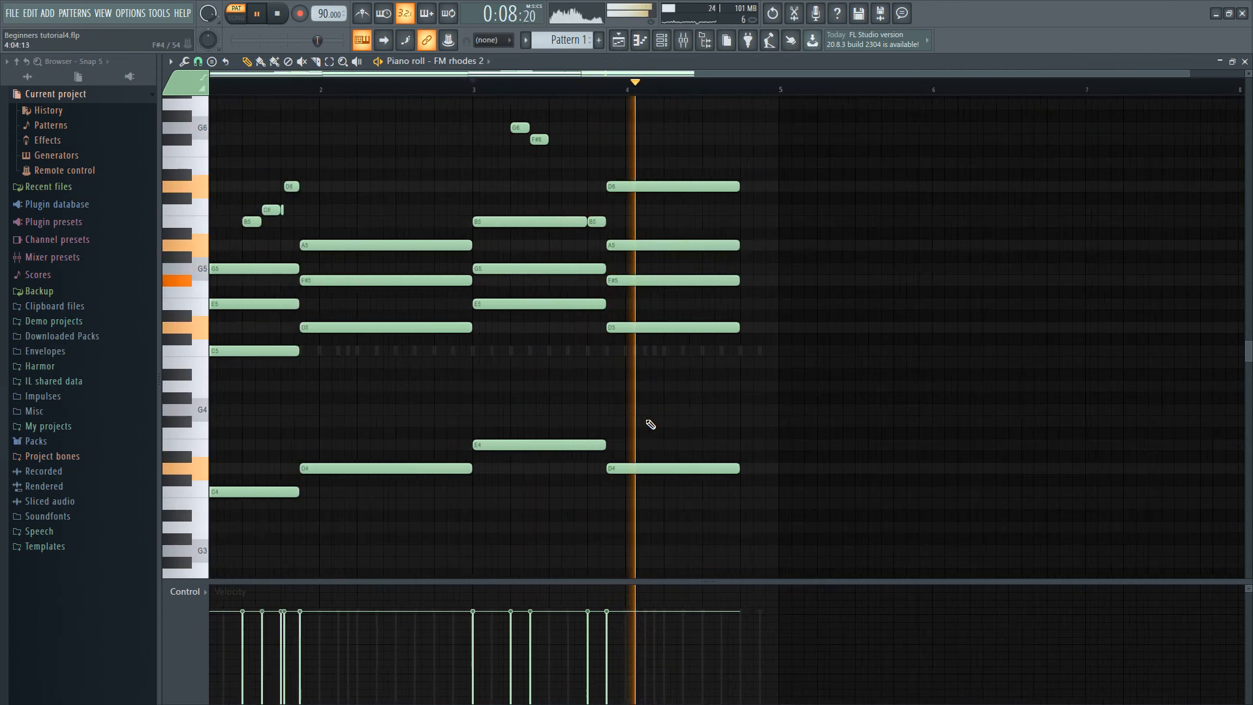
pyautogui.press('space')
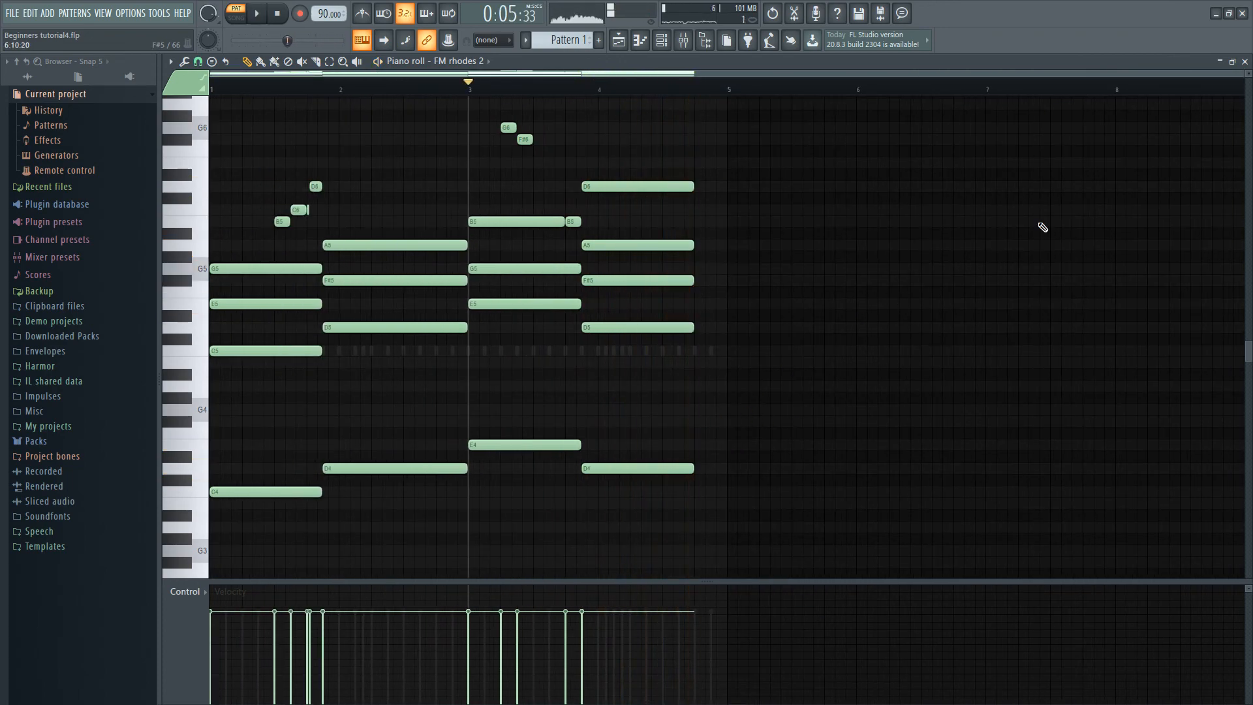
pyautogui.click(1245, 61)
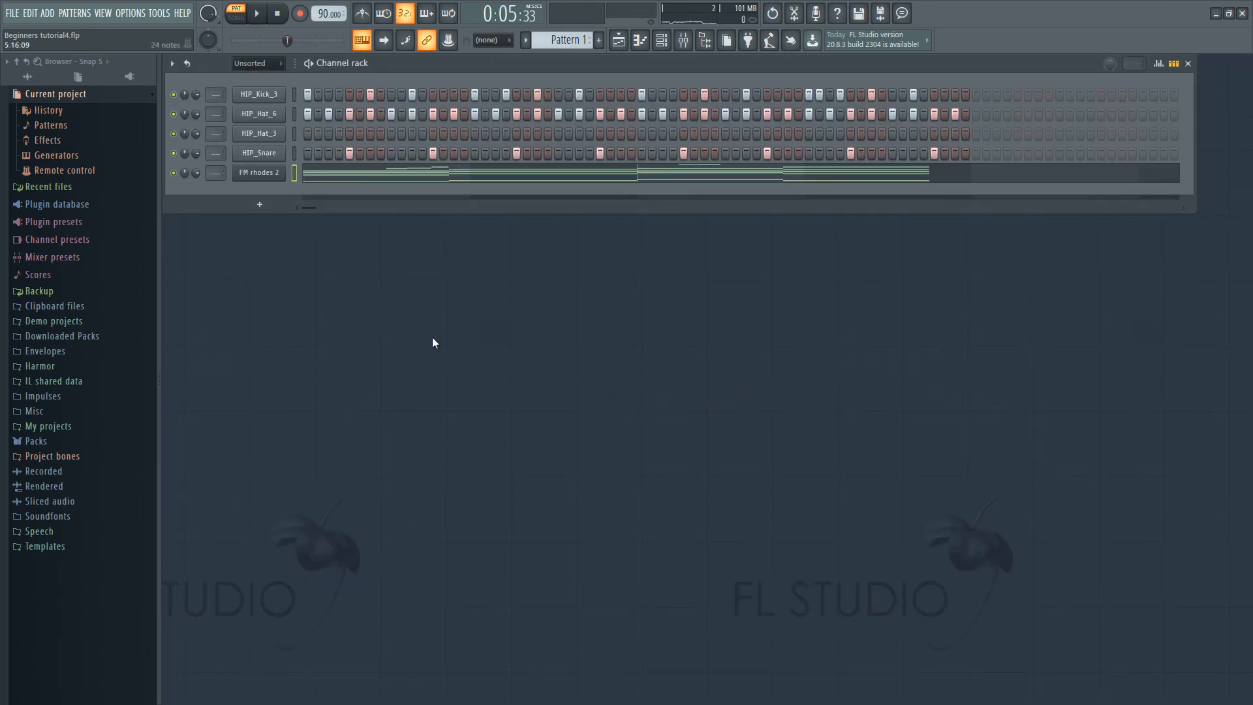